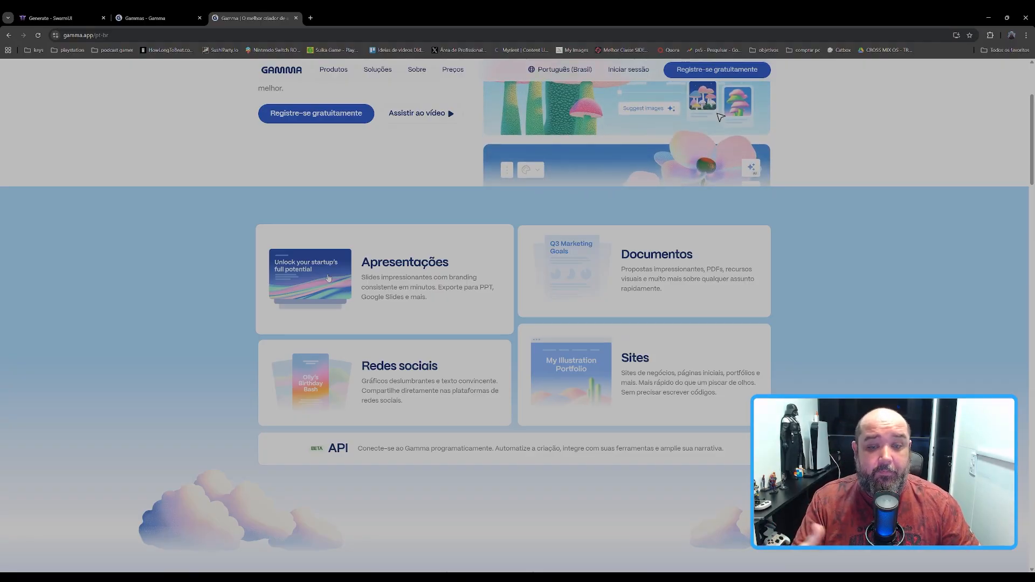
Step: Sign in to Gamma with the Google account
scroll(327, 278, "up", 3)
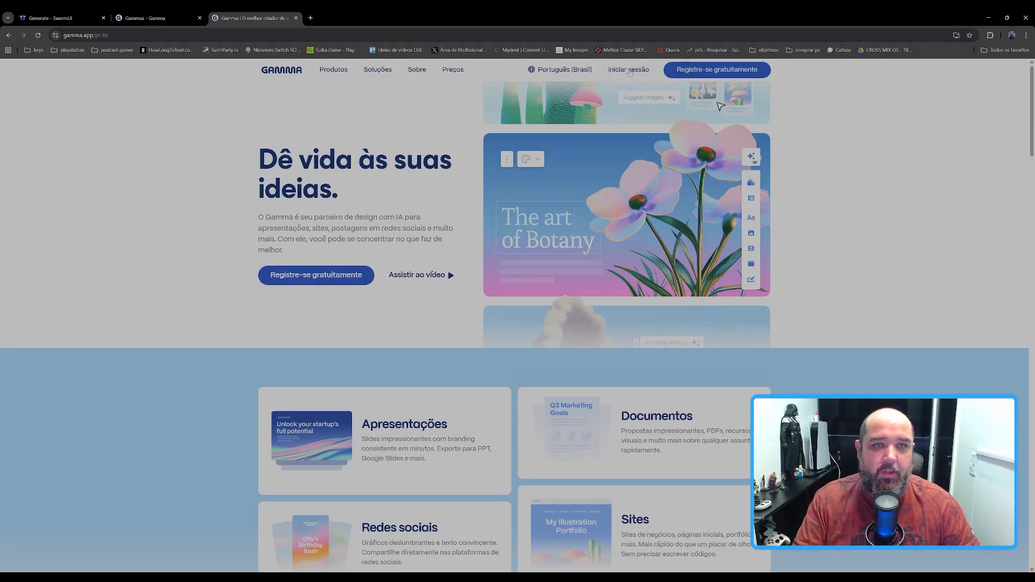
left_click(612, 70)
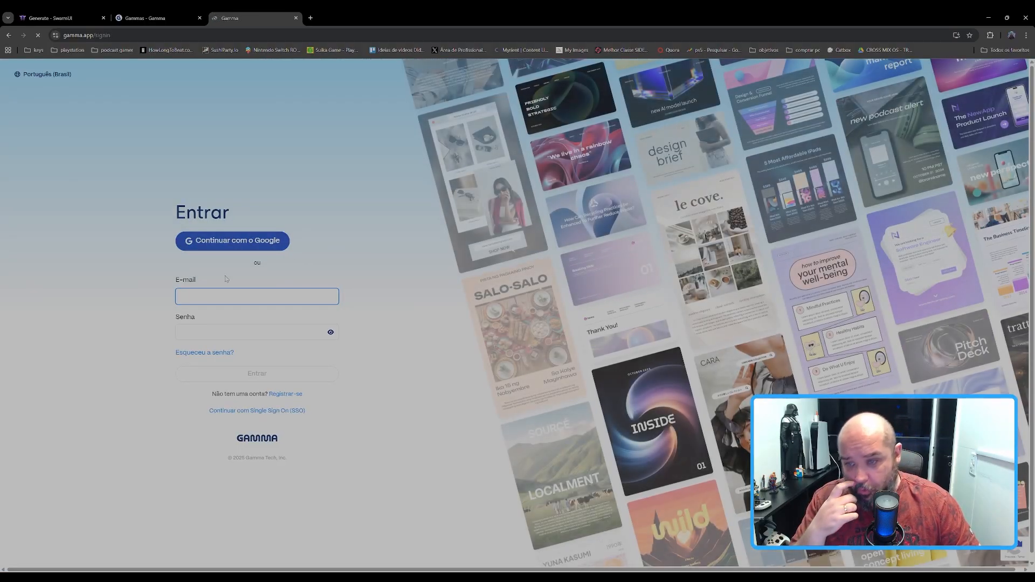
left_click(260, 241)
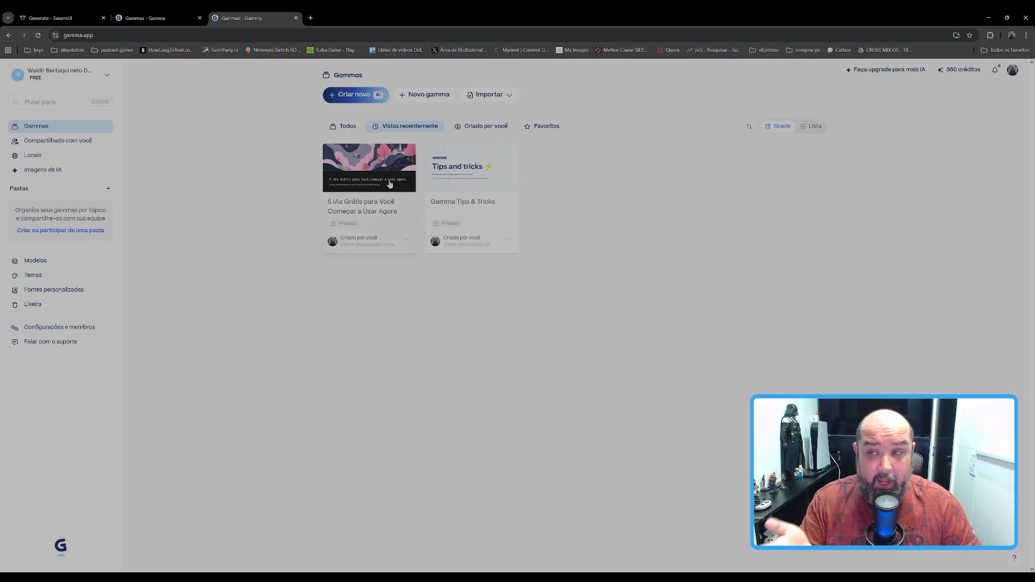
Step: Open the existing gamma "5 IAs Grátis para Você Começar a Usar Agora" and review the content and layout of its cards
left_click(389, 184)
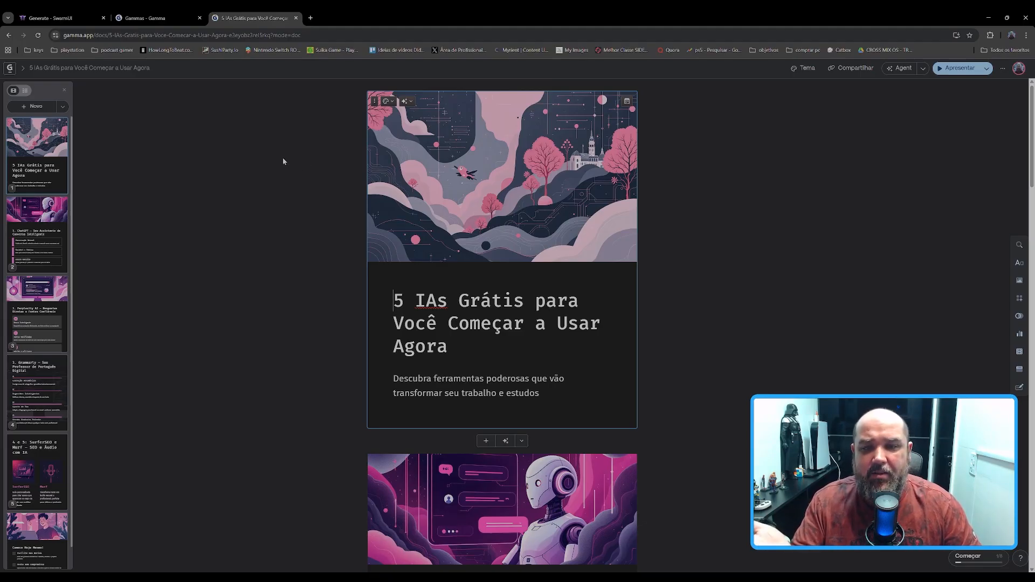
scroll(280, 172, "down", 5)
scroll(266, 182, "down", 10)
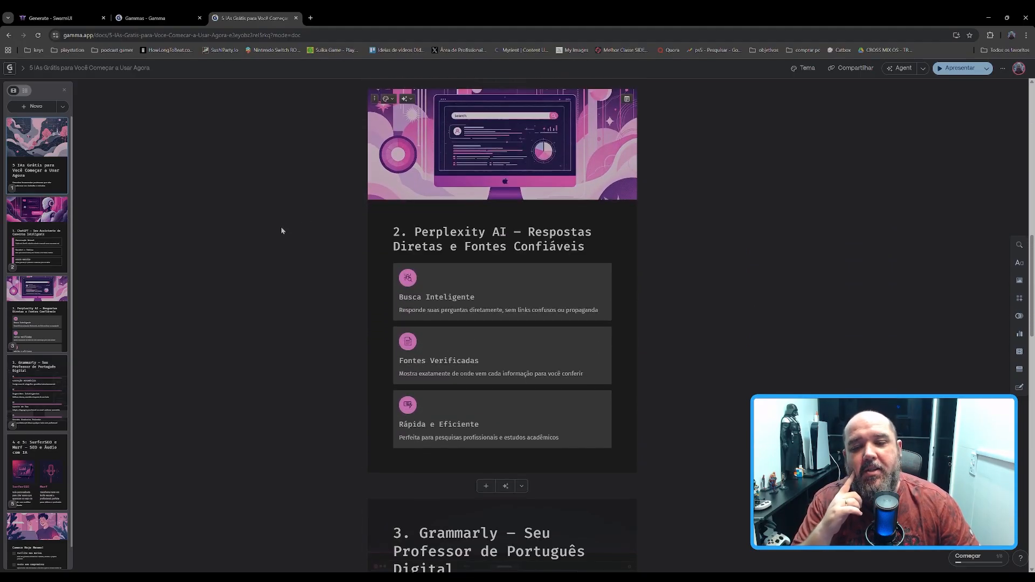
scroll(278, 230, "down", 7)
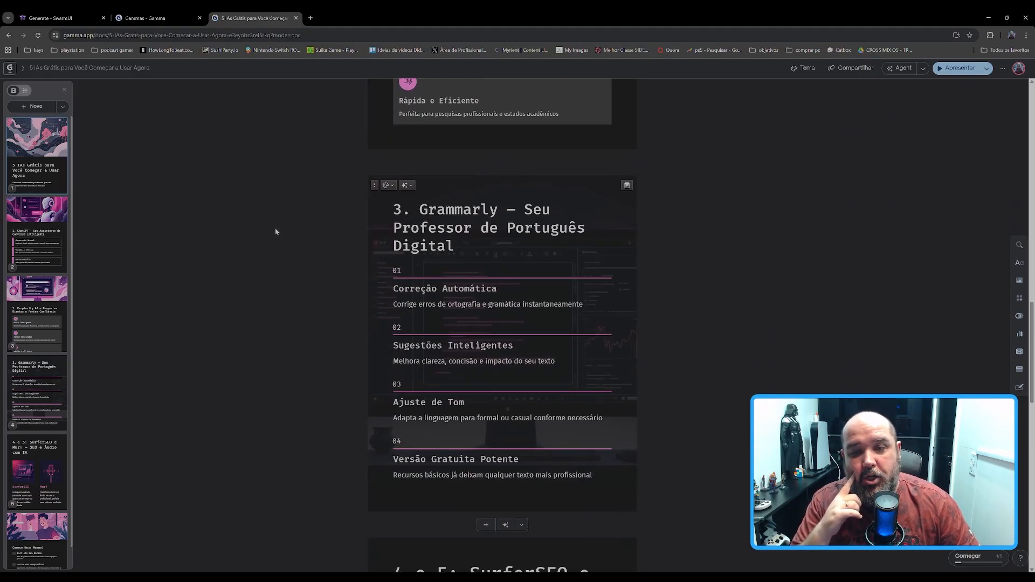
scroll(273, 232, "down", 12)
scroll(272, 231, "down", 5)
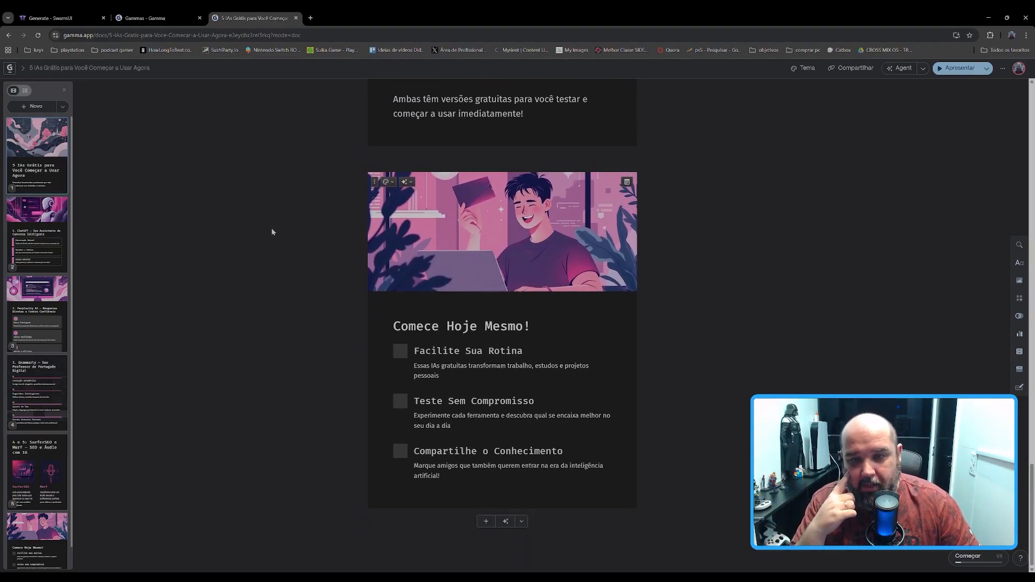
scroll(281, 253, "up", 15)
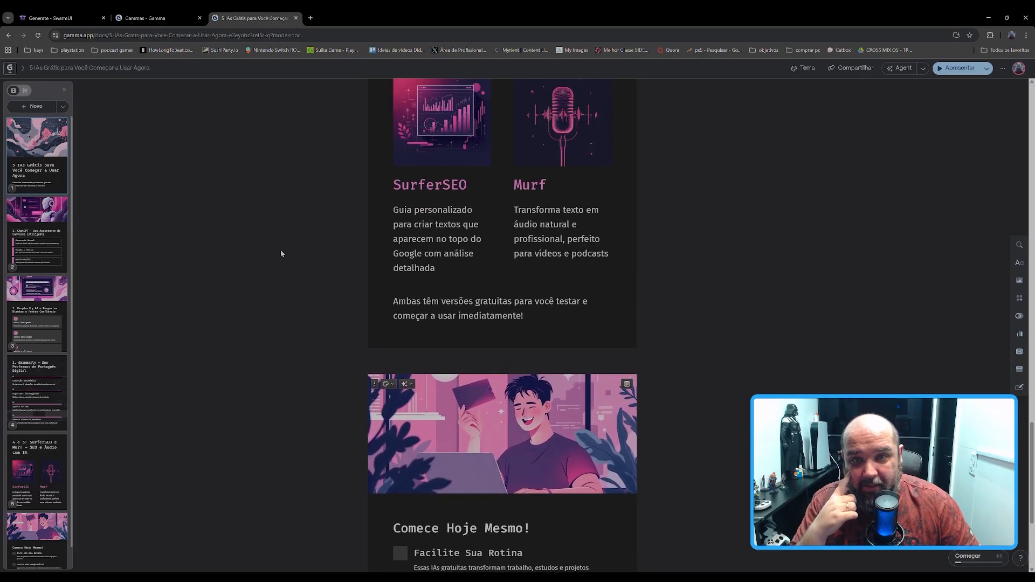
scroll(277, 250, "up", 20)
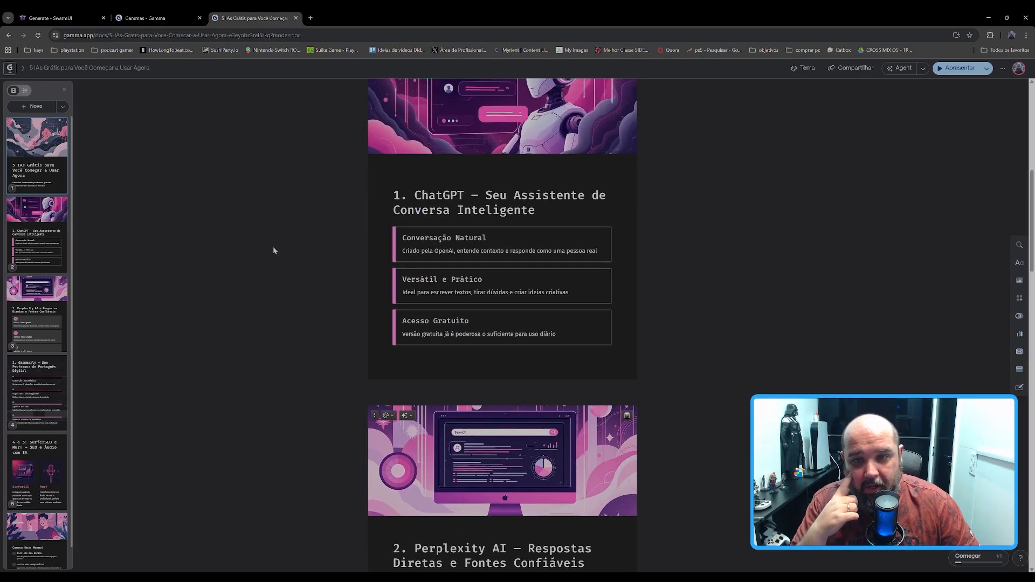
Step: Examine the AI editing options for the cover card's image and the editability of its title and subtitle text
left_click(474, 204)
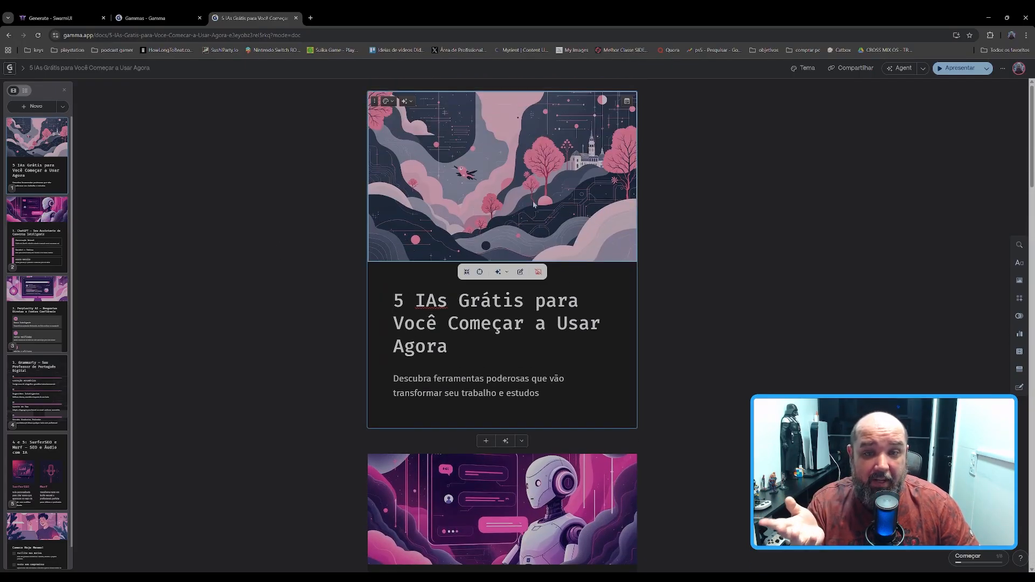
left_click(498, 273)
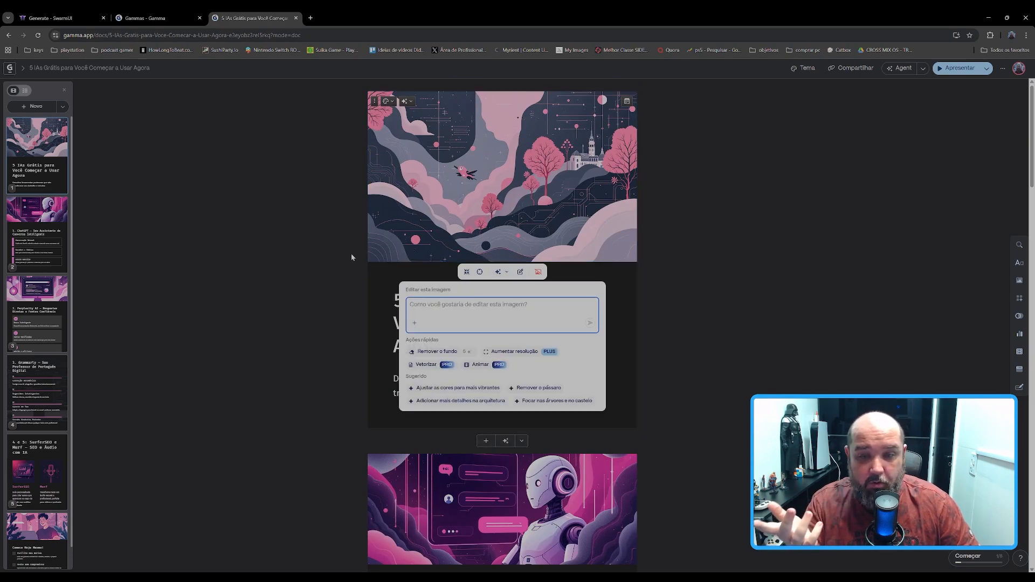
left_click(336, 254)
left_click(429, 300)
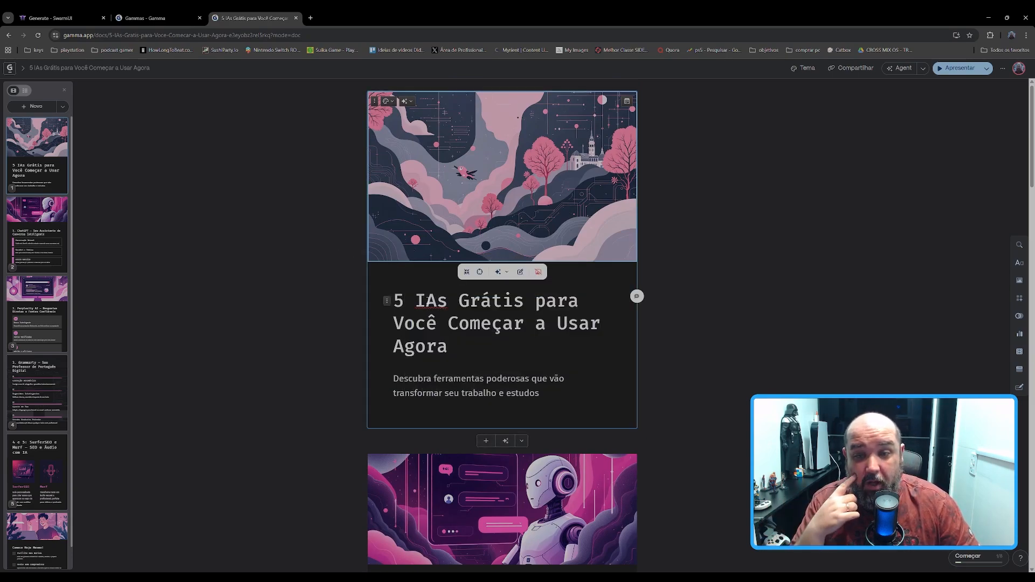
left_click(434, 378)
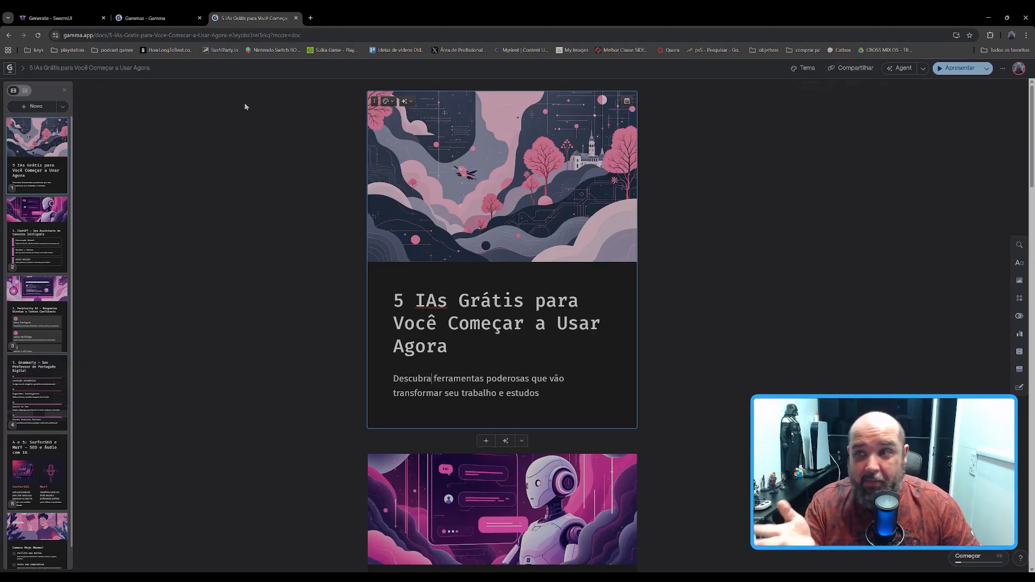
Step: Return to the gammas overview and start a new AI creation generated from a one-line prompt
left_click(22, 69)
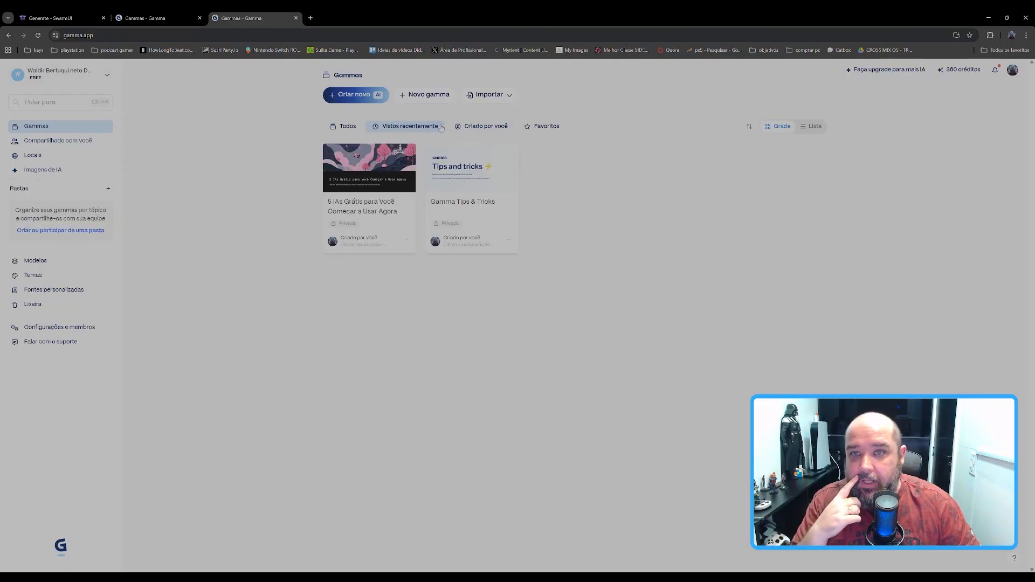
left_click(357, 99)
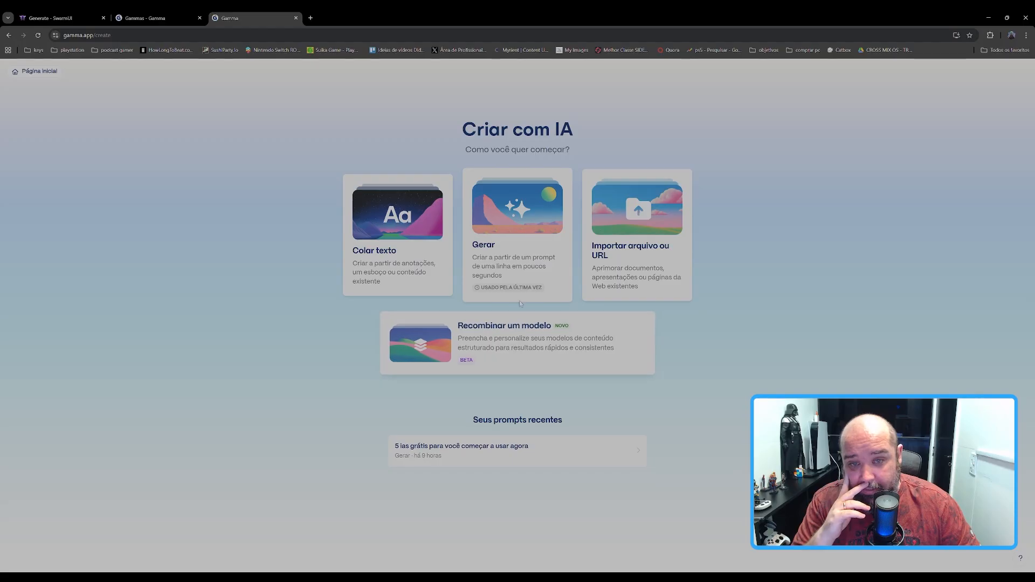
left_click(505, 254)
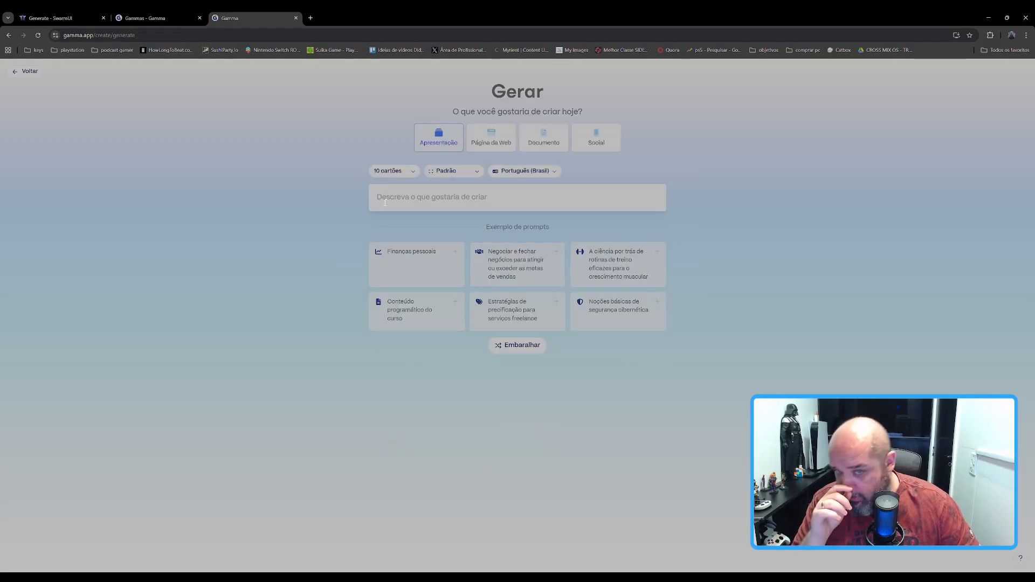
left_click(450, 196)
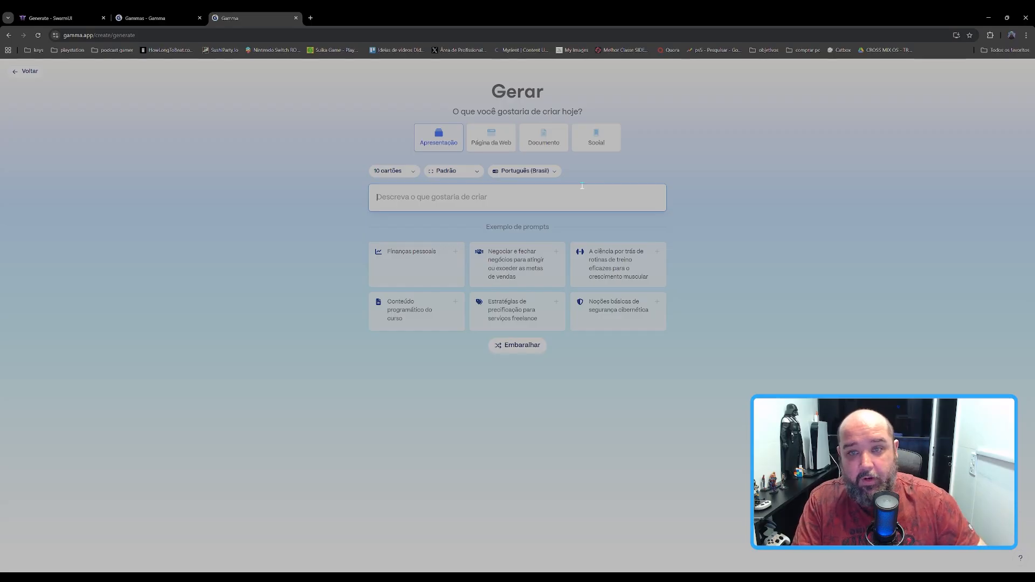
Step: Configure the creation as Social content with 5 cards and the Retrato page style
left_click(381, 171)
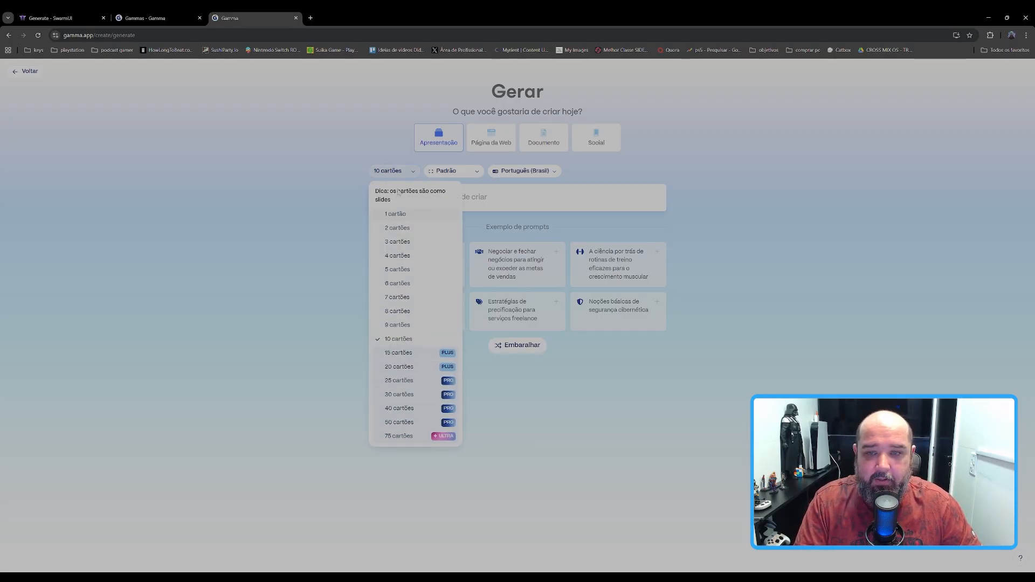
left_click(398, 269)
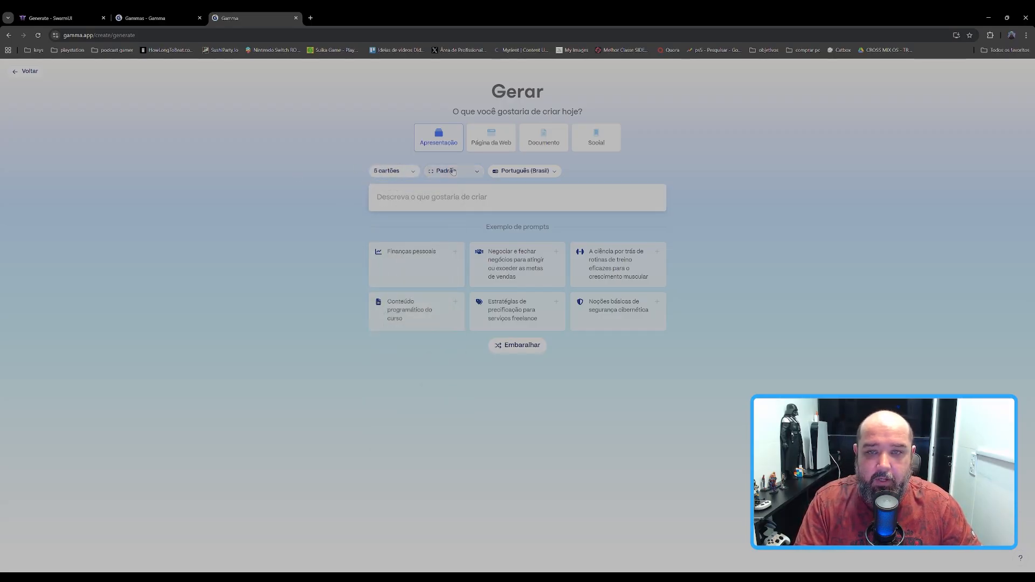
left_click(453, 172)
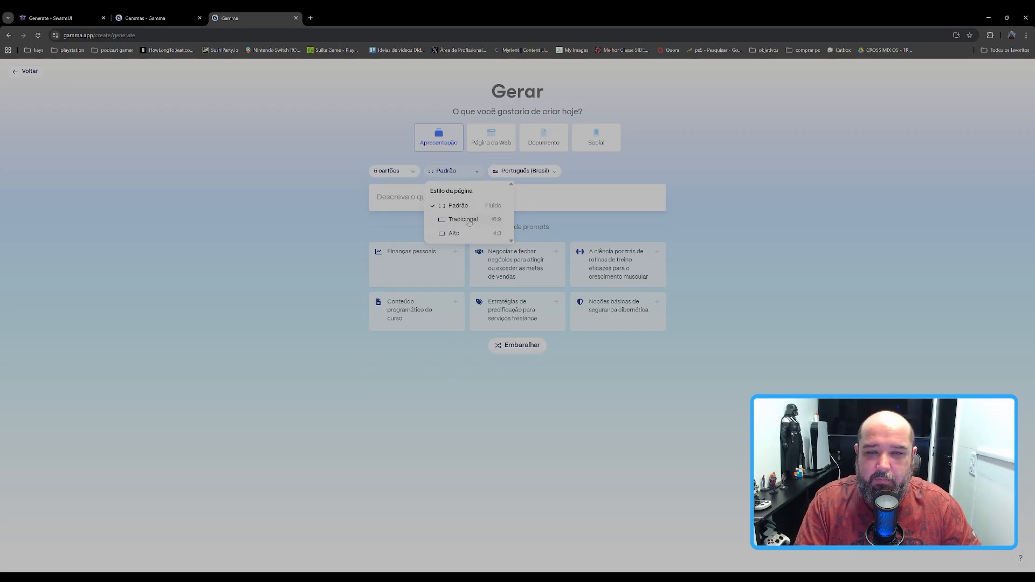
left_click(597, 137)
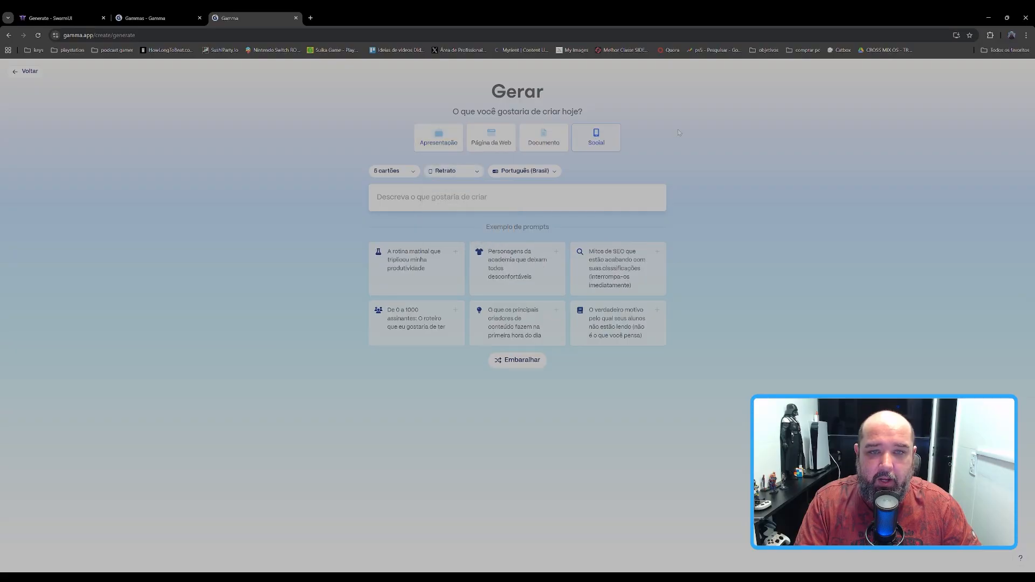
left_click(449, 171)
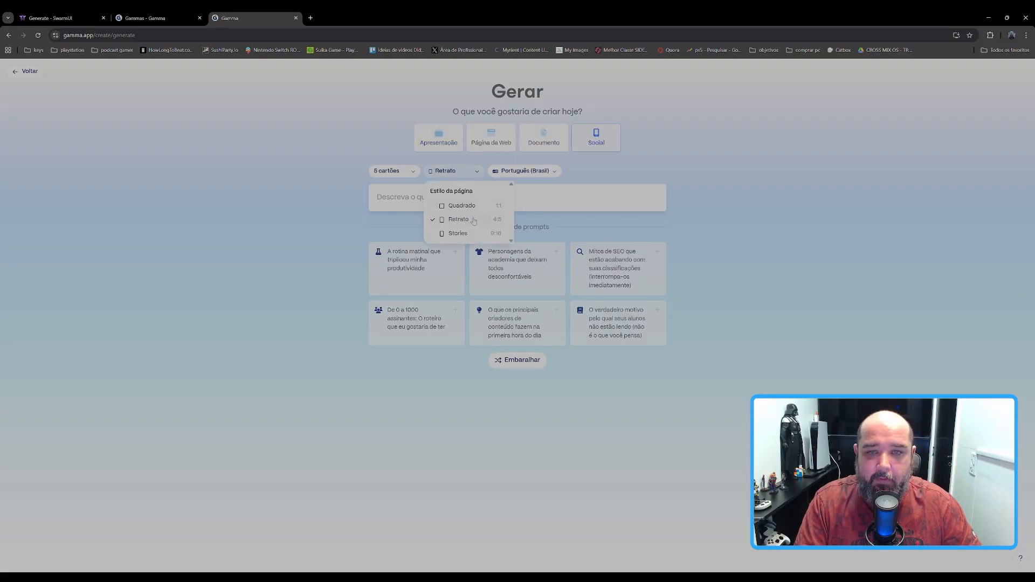
left_click(472, 224)
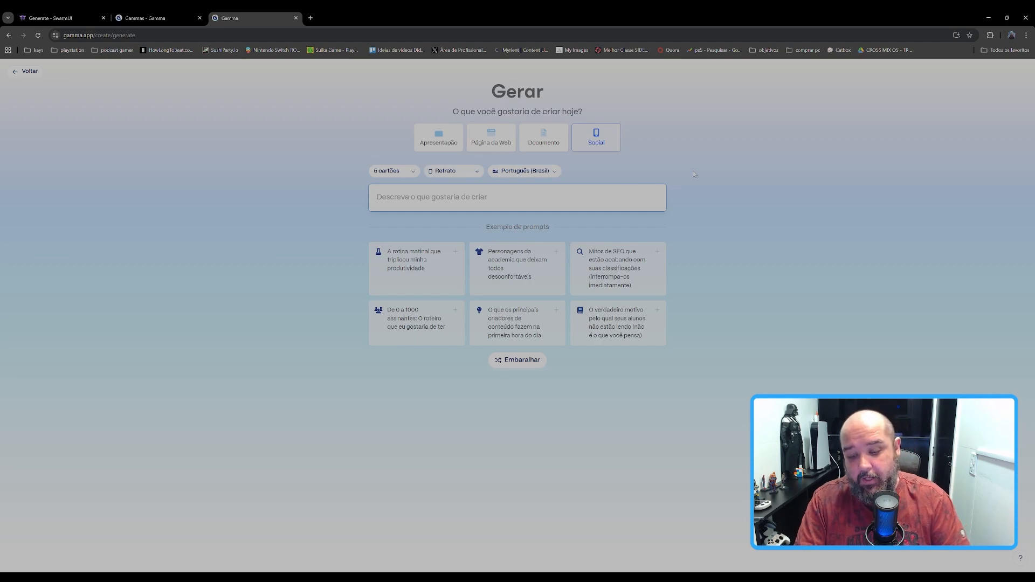
Step: Enter the prompt "quais os benefícios da banana no nosso dia a dia" and generate its outline
type("quais")
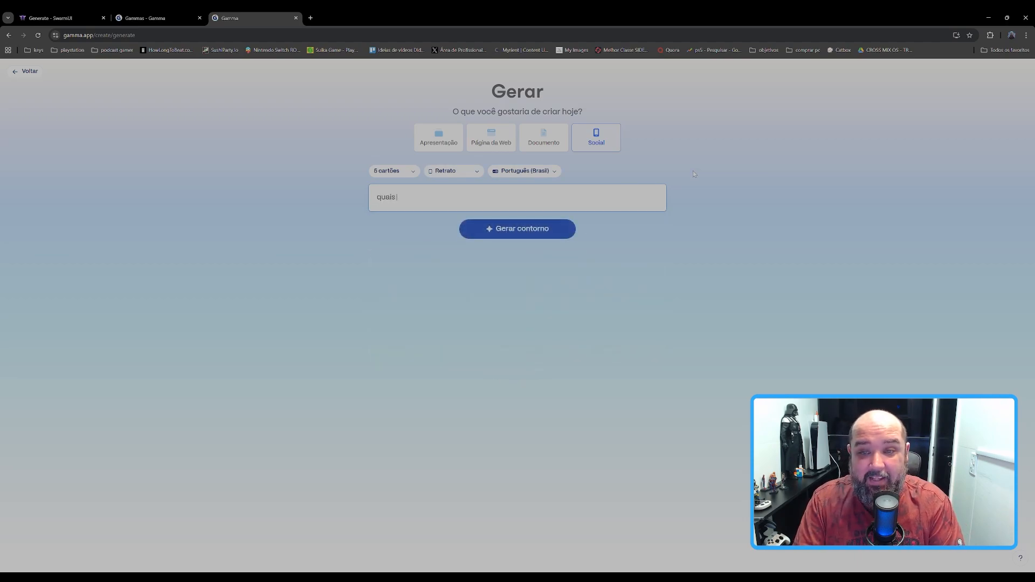
type(" os bene")
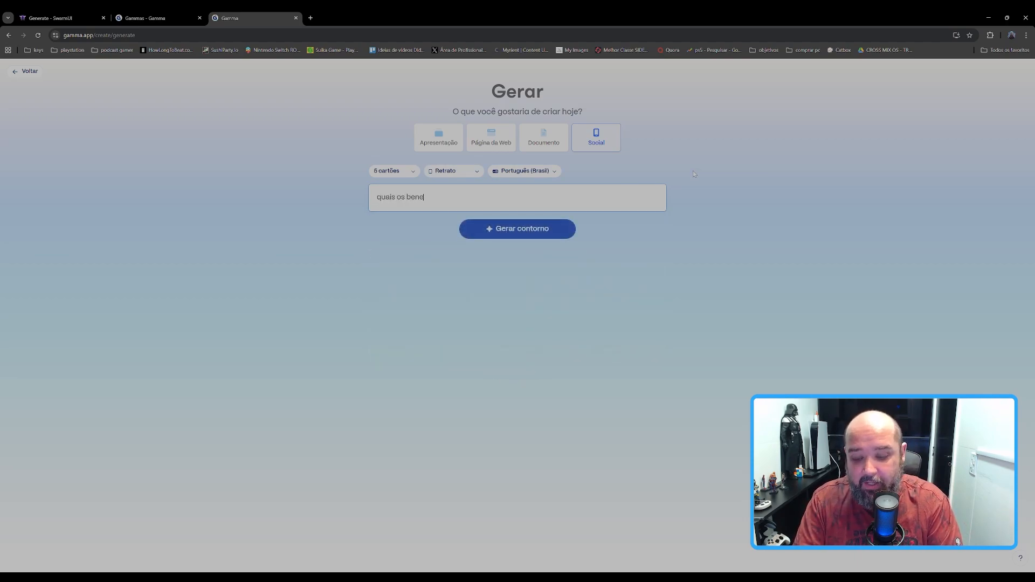
type("ficios d")
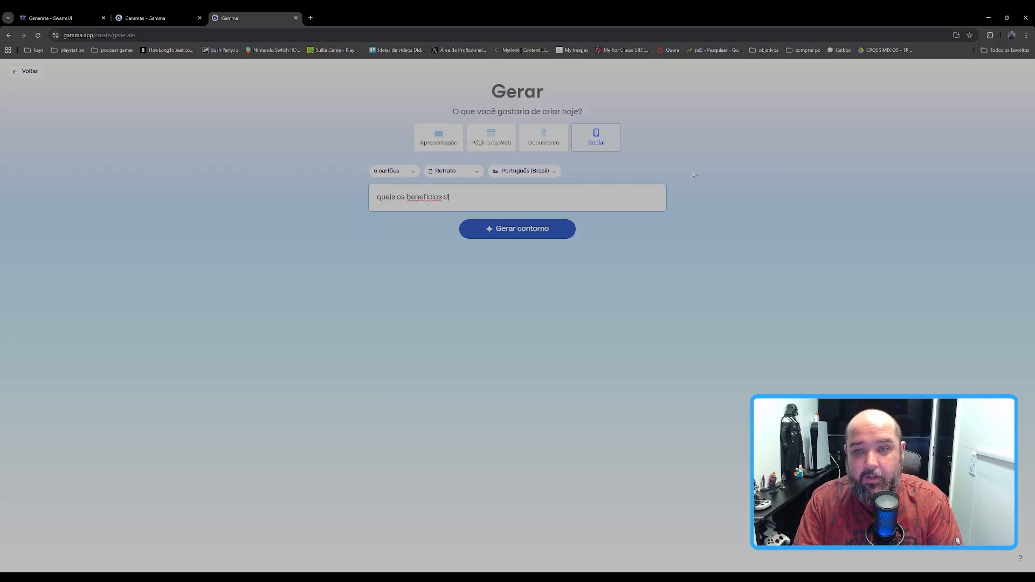
type("a banana no nosso dia ")
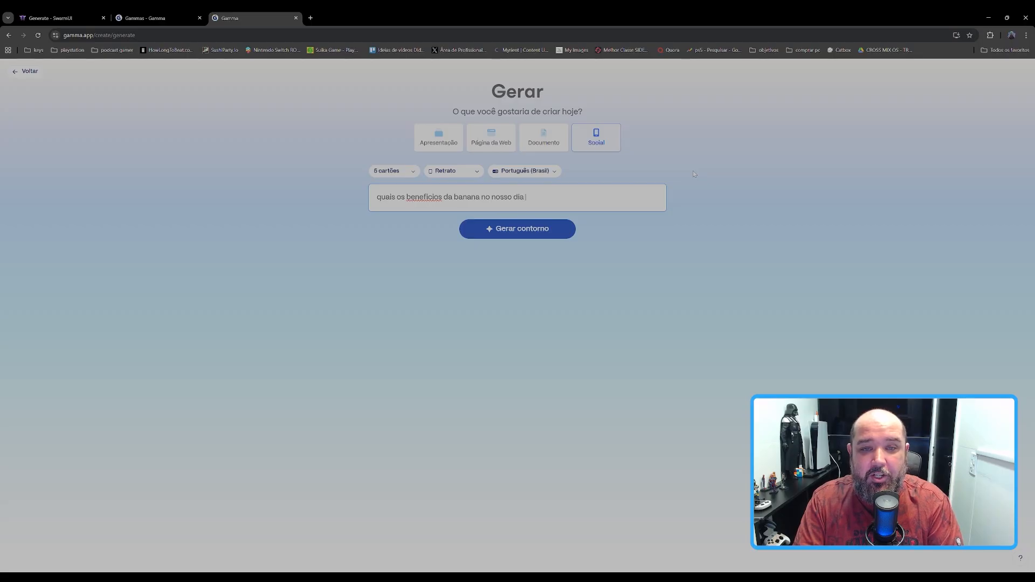
type("a dia")
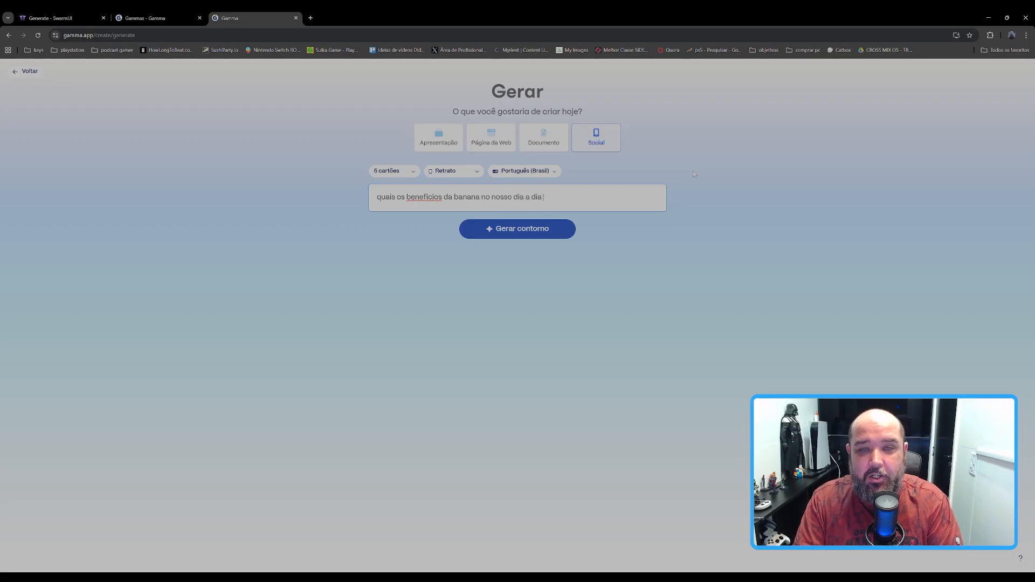
double_click(425, 197)
left_click(512, 231)
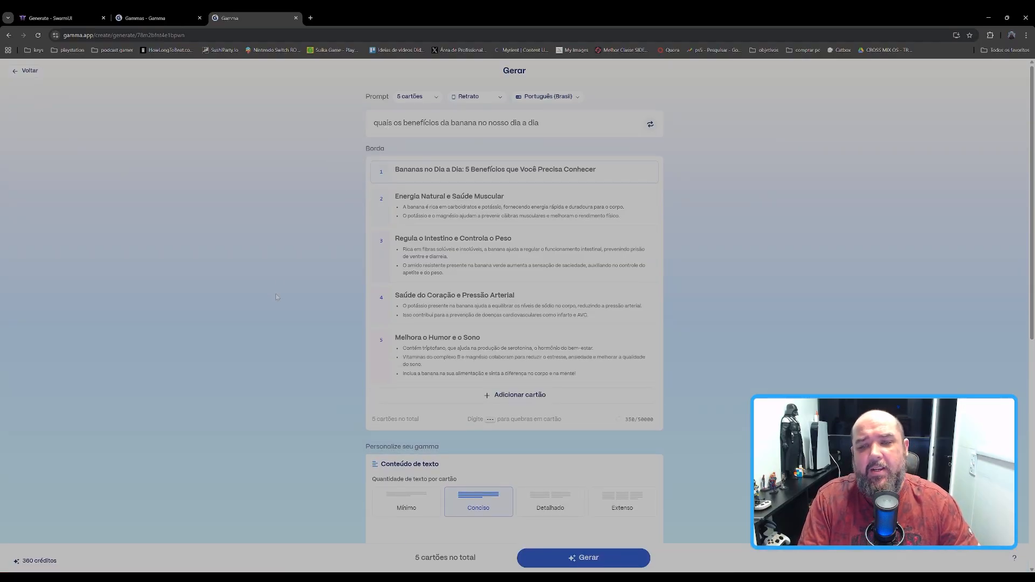
Step: Review the generated outline and text amount options, and choose the Vortex theme
scroll(362, 277, "down", 2)
scroll(435, 160, "up", 2)
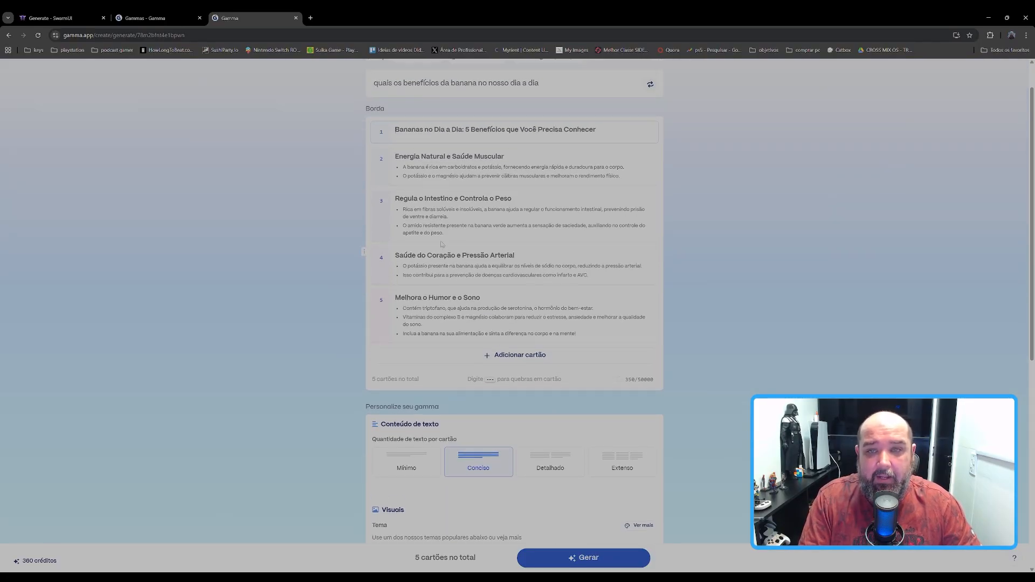
scroll(441, 208, "down", 4)
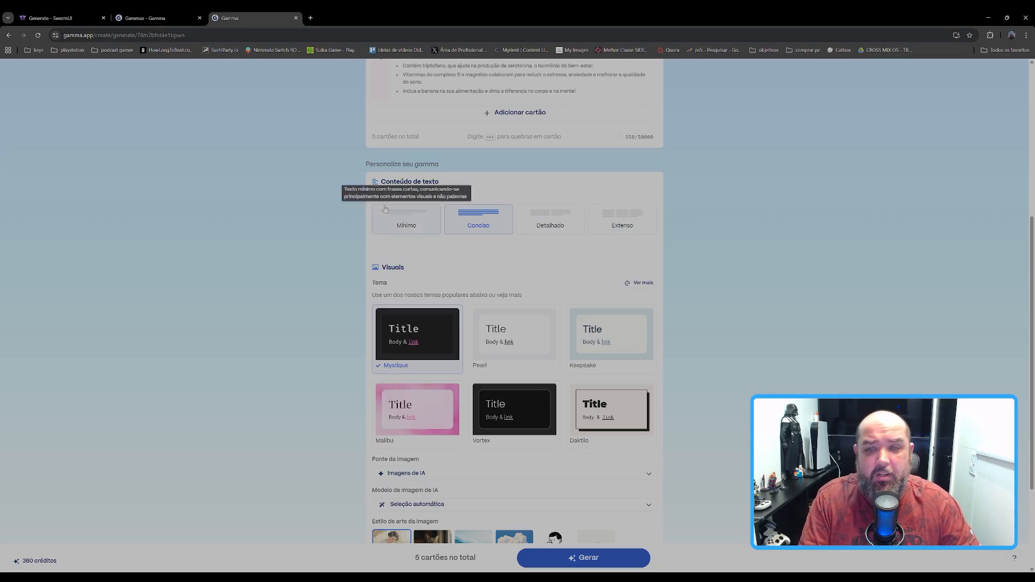
scroll(335, 259, "down", 3)
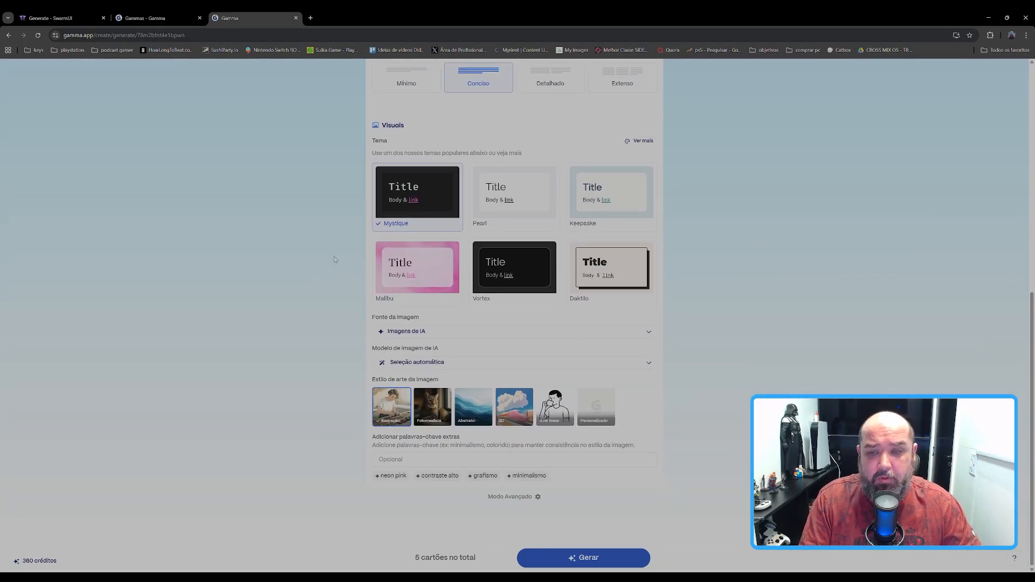
left_click(515, 259)
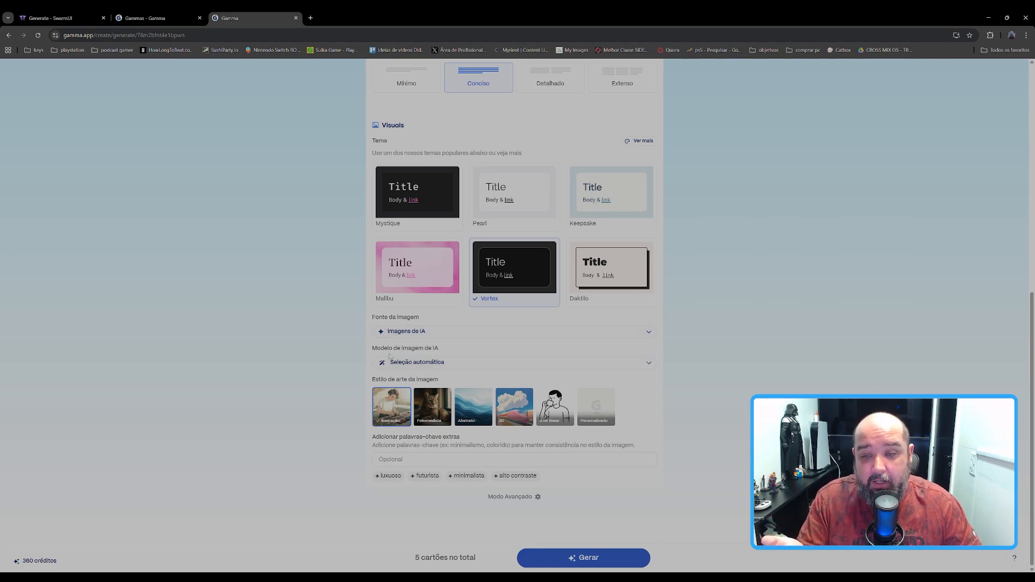
Step: Review the available AI image models, from basic to premium, and keep the automatic selection
left_click(480, 362)
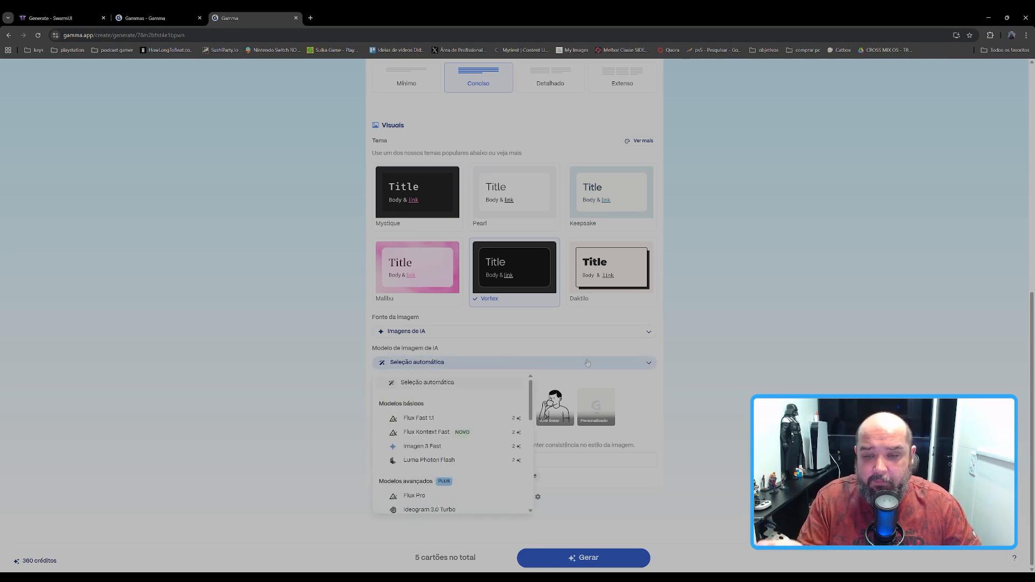
mouse_move(429, 422)
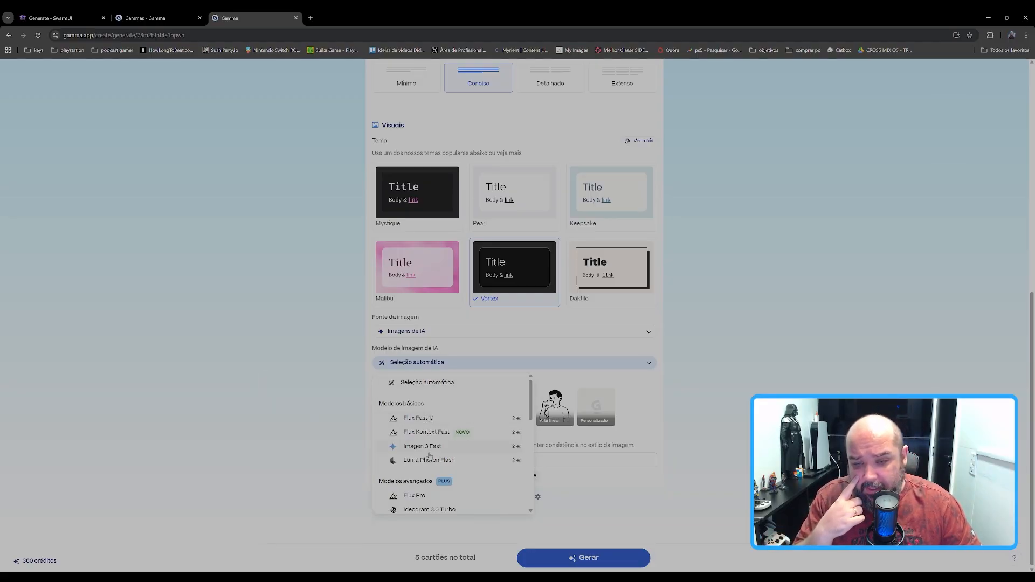
scroll(434, 447, "down", 2)
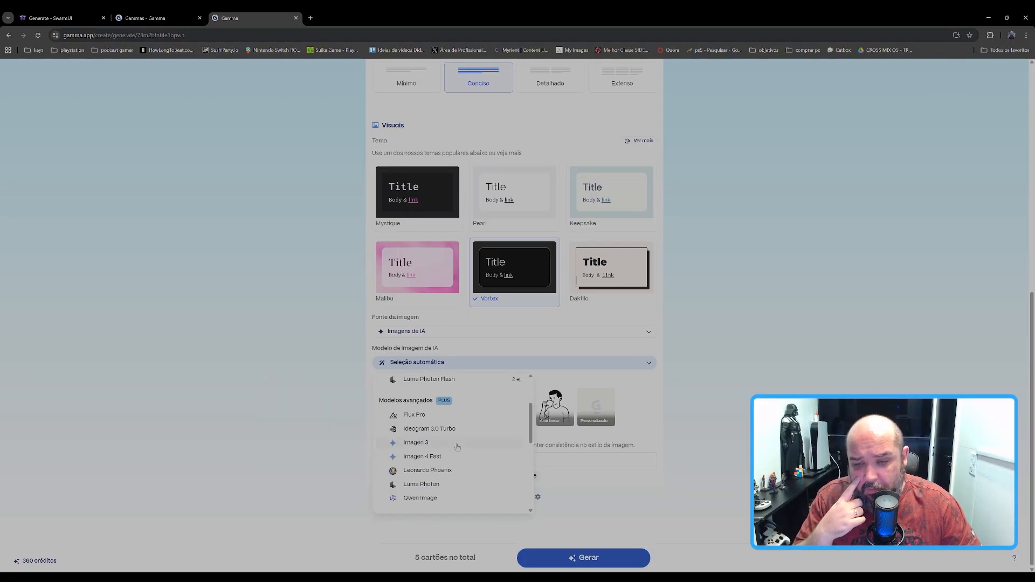
mouse_move(441, 471)
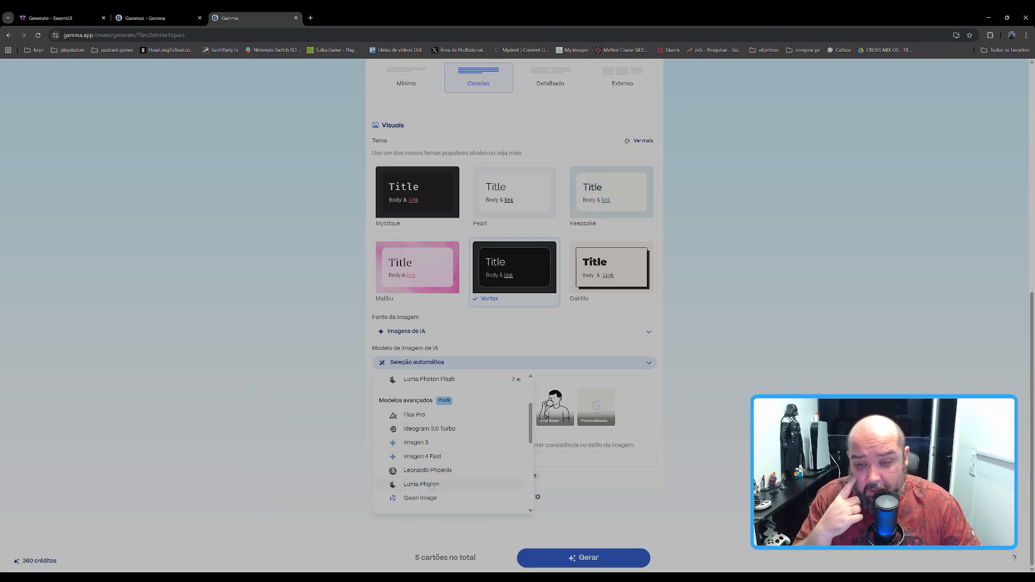
scroll(438, 477, "down", 2)
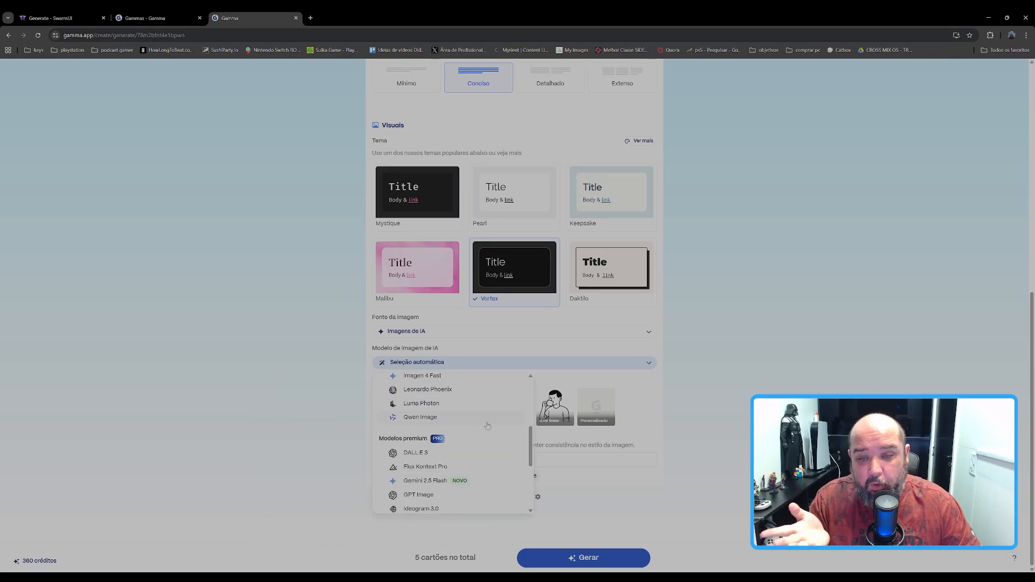
scroll(420, 410, "up", 4)
left_click(440, 388)
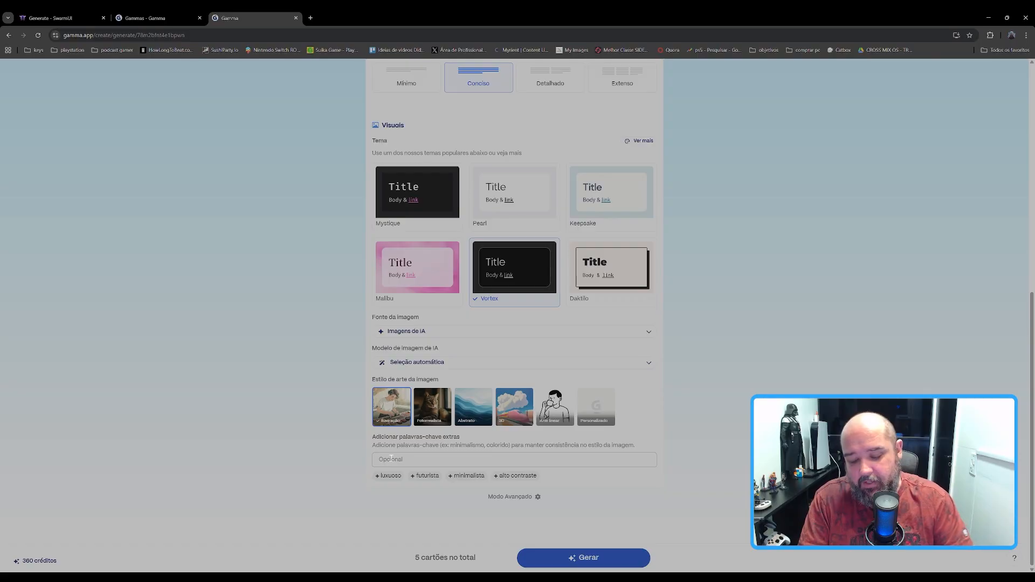
key("Escape")
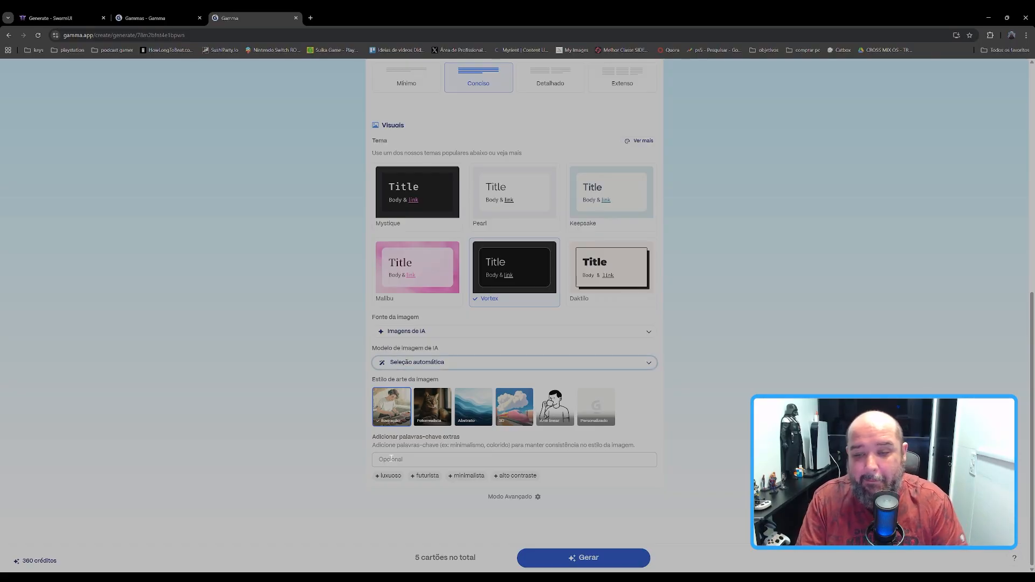
Step: Add the extra image keywords "banana, realista, alto contraste" and generate the five-card post
left_click(391, 459)
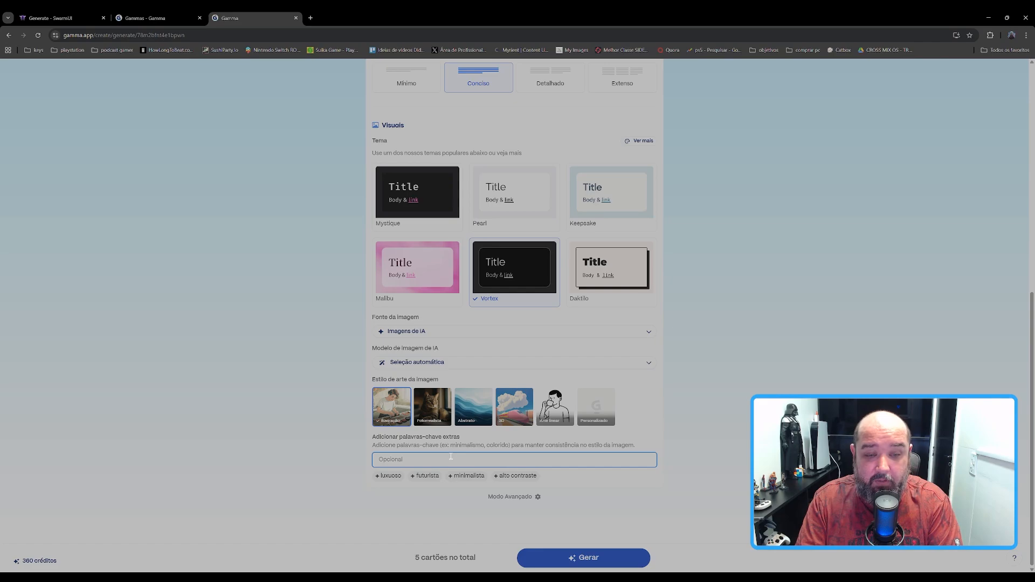
type("banana,")
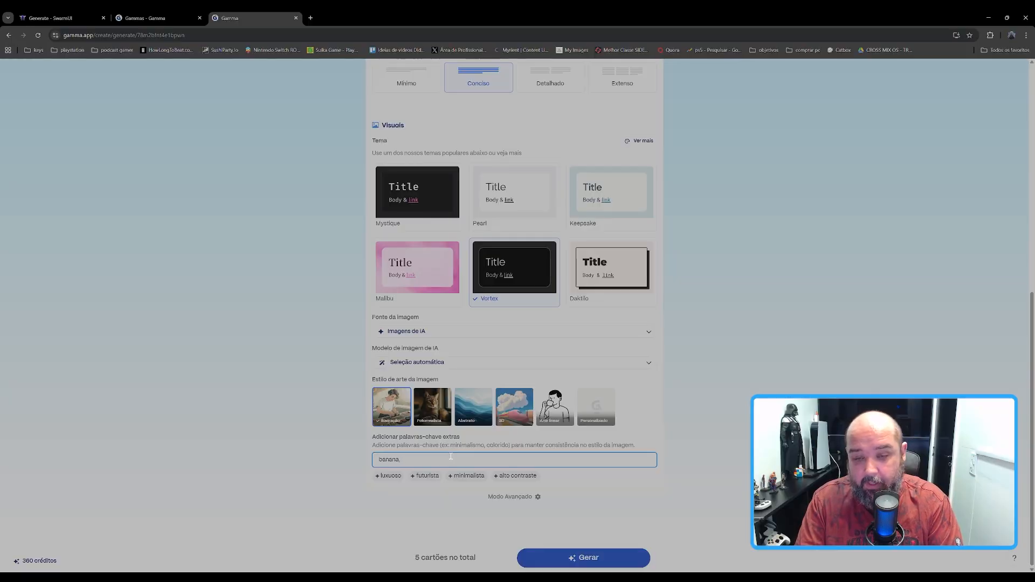
type("realista,")
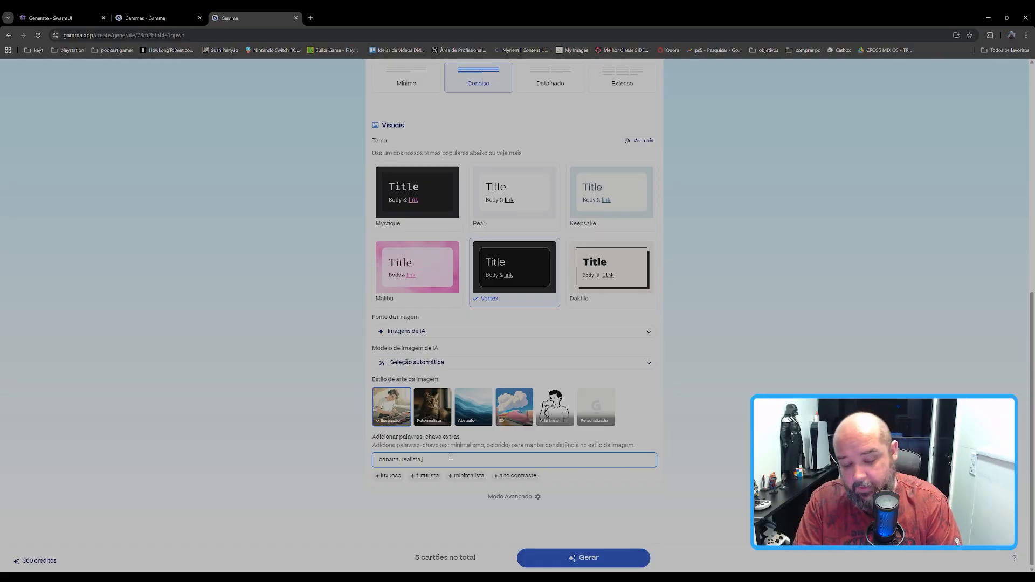
left_click(516, 475)
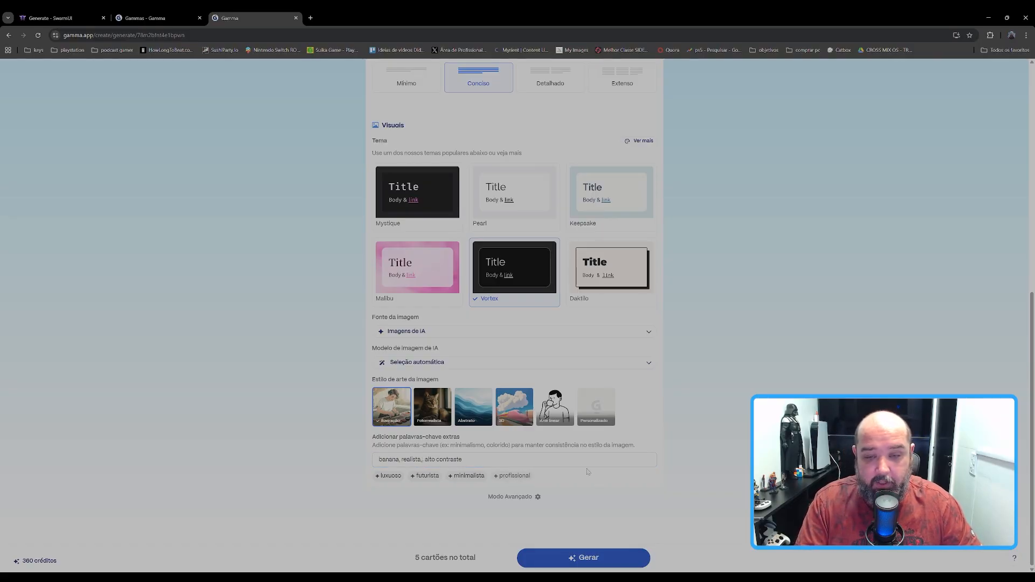
left_click(422, 461)
key("Delete")
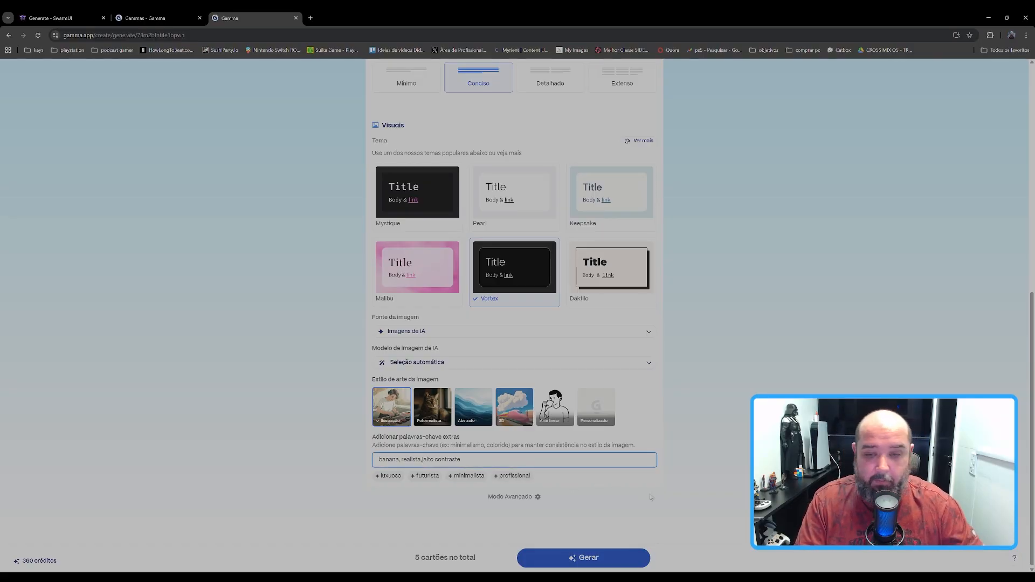
left_click(583, 557)
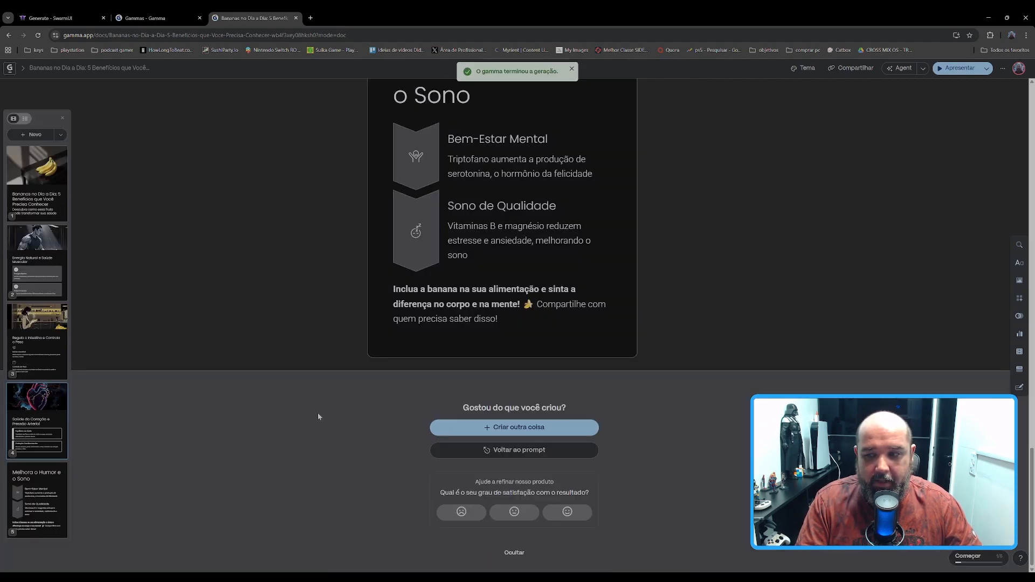
Step: Examine the images and text of all five generated banana cards, from the title card to the mood and sleep card
scroll(325, 408, "up", 10)
scroll(326, 413, "up", 18)
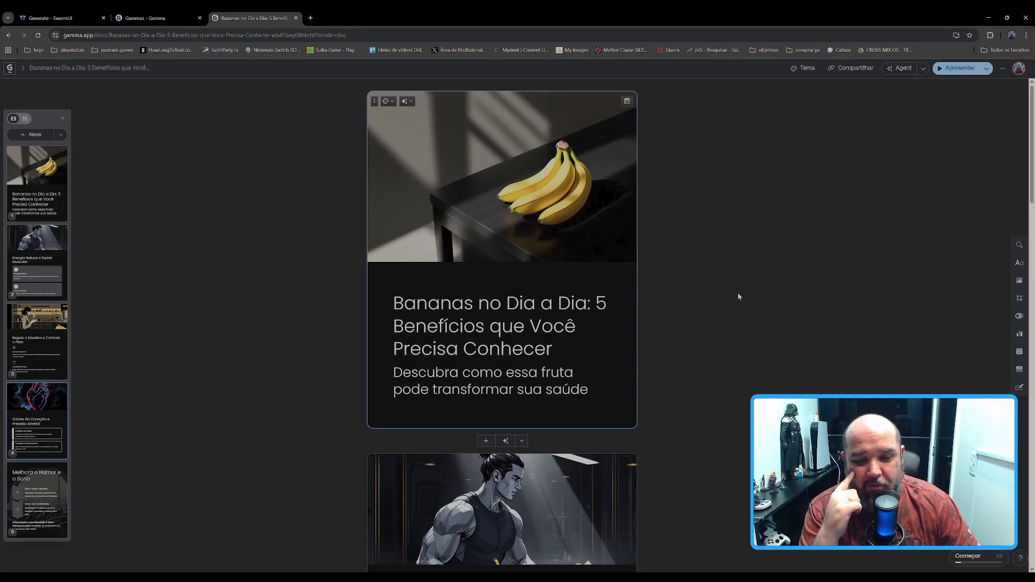
scroll(656, 187, "down", 3)
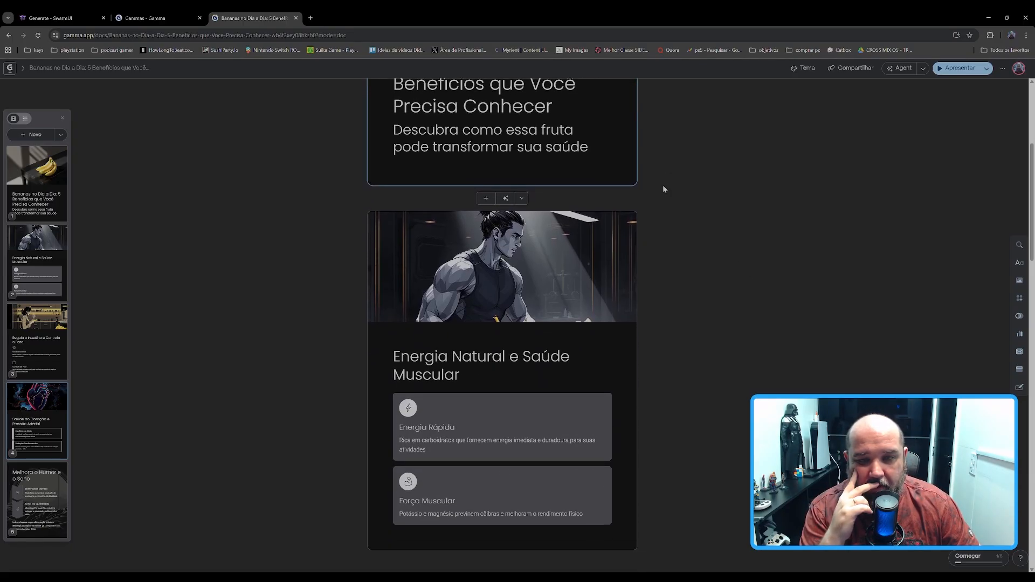
scroll(663, 188, "up", 4)
scroll(664, 189, "down", 4)
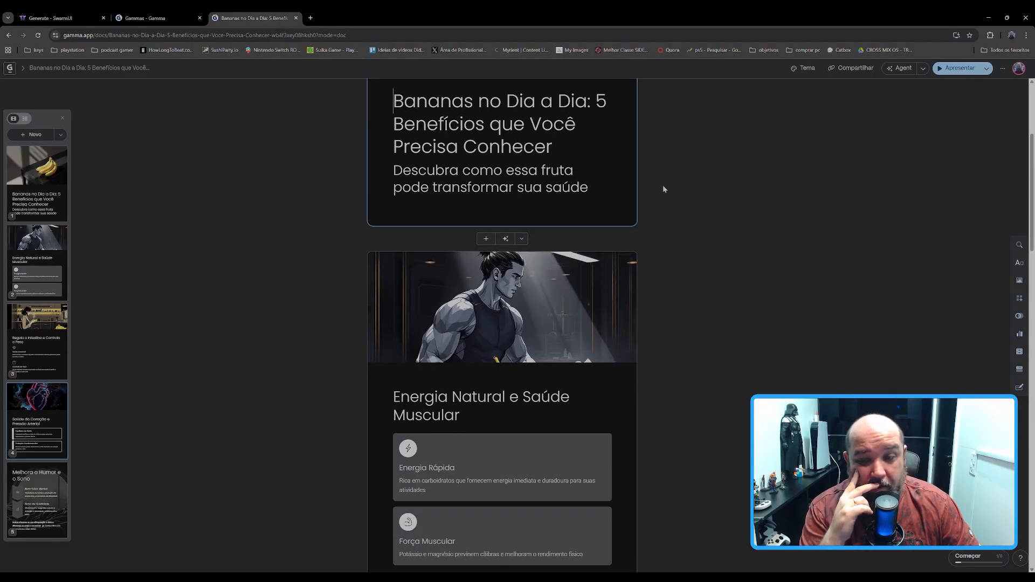
scroll(664, 189, "down", 3)
scroll(664, 189, "down", 4)
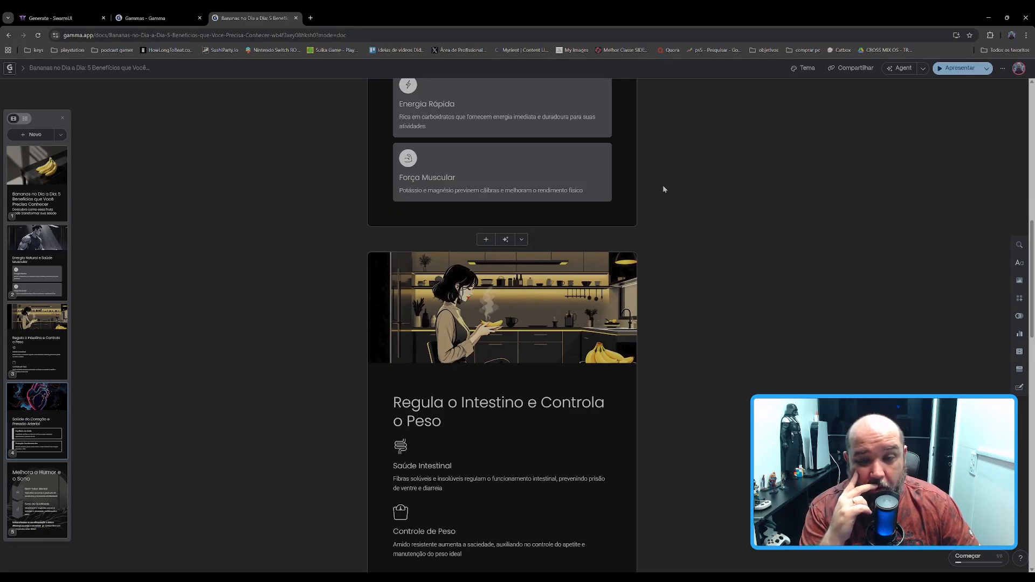
scroll(664, 188, "down", 8)
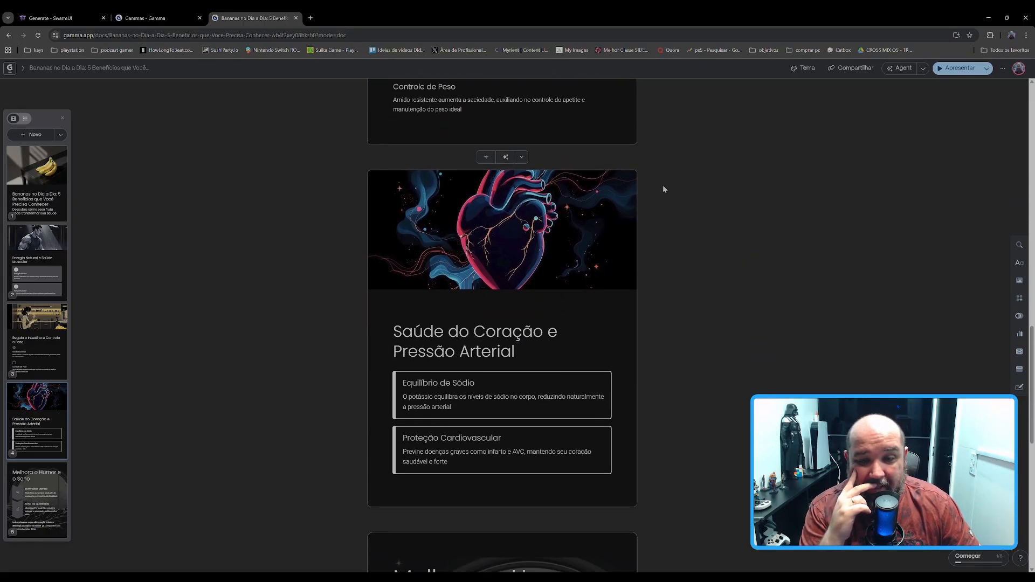
scroll(663, 189, "down", 7)
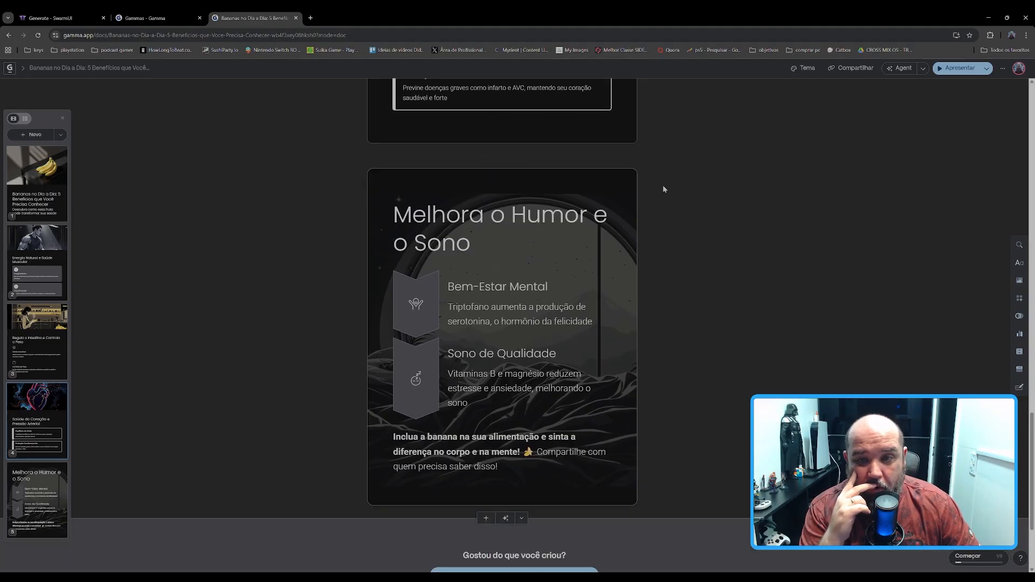
scroll(664, 189, "down", 3)
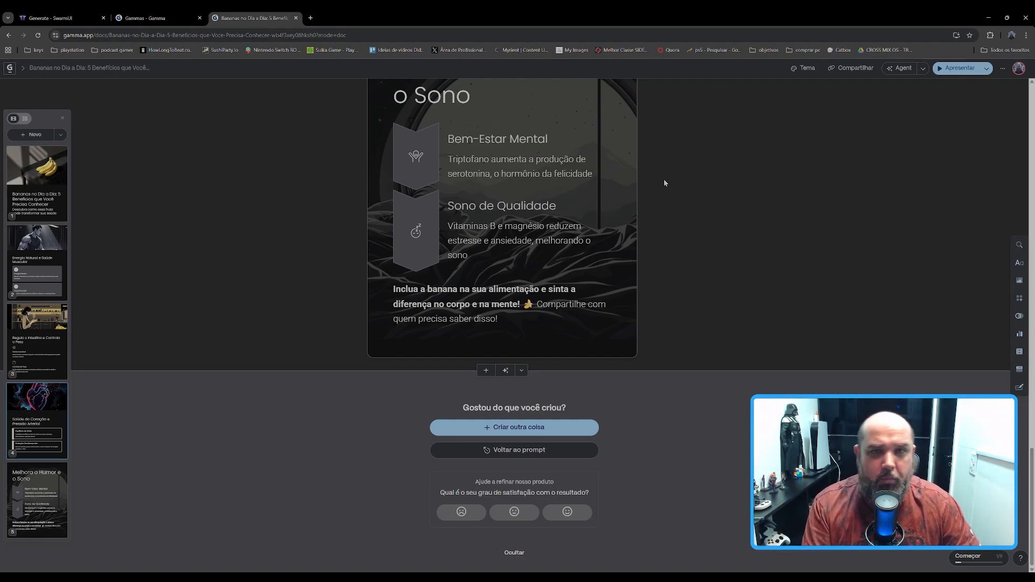
scroll(347, 247, "up", 2)
scroll(346, 242, "up", 20)
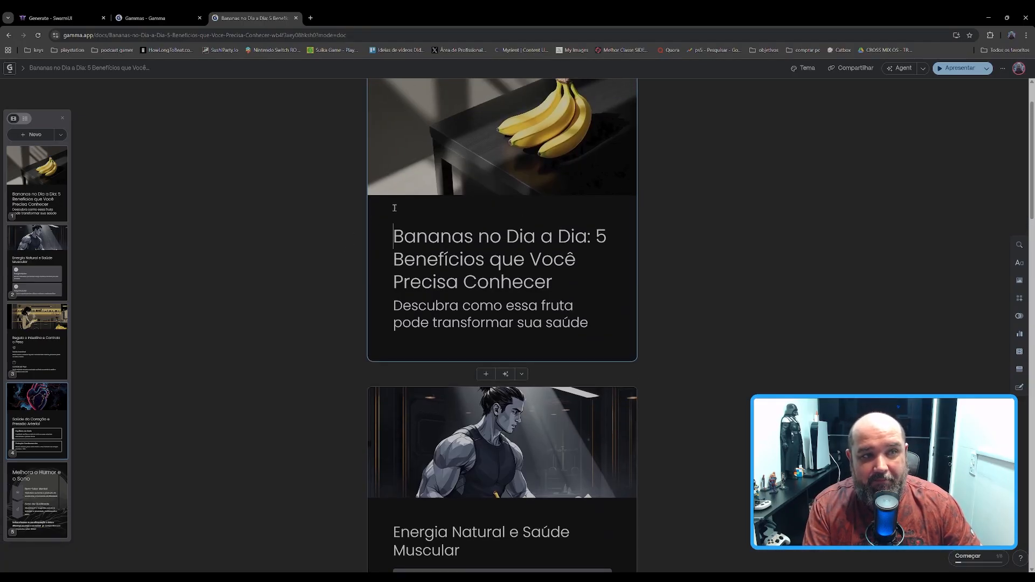
Step: Export all cards of the banana post as PNGs and close the sharing dialog
left_click(922, 69)
left_click(923, 69)
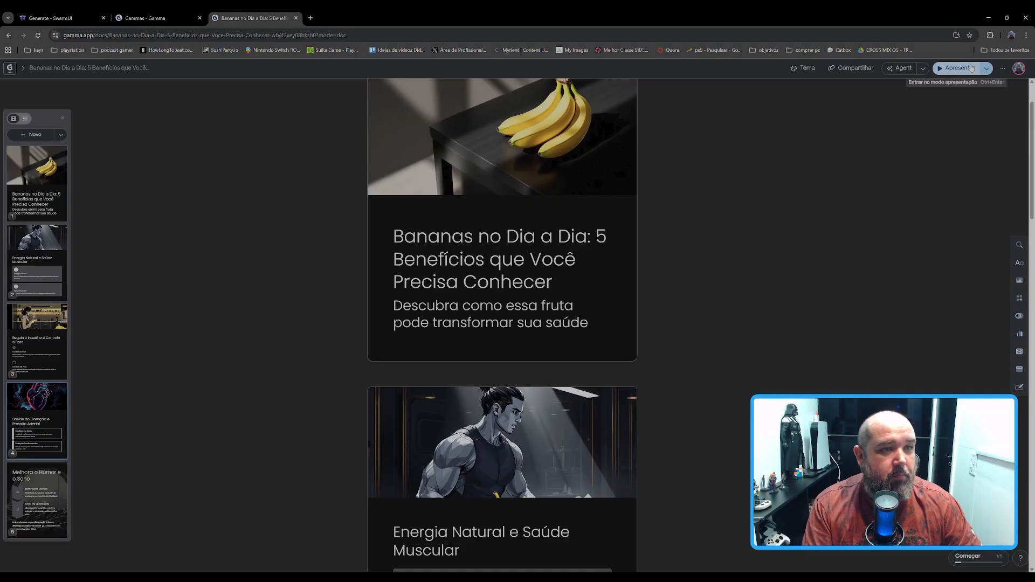
left_click(1002, 69)
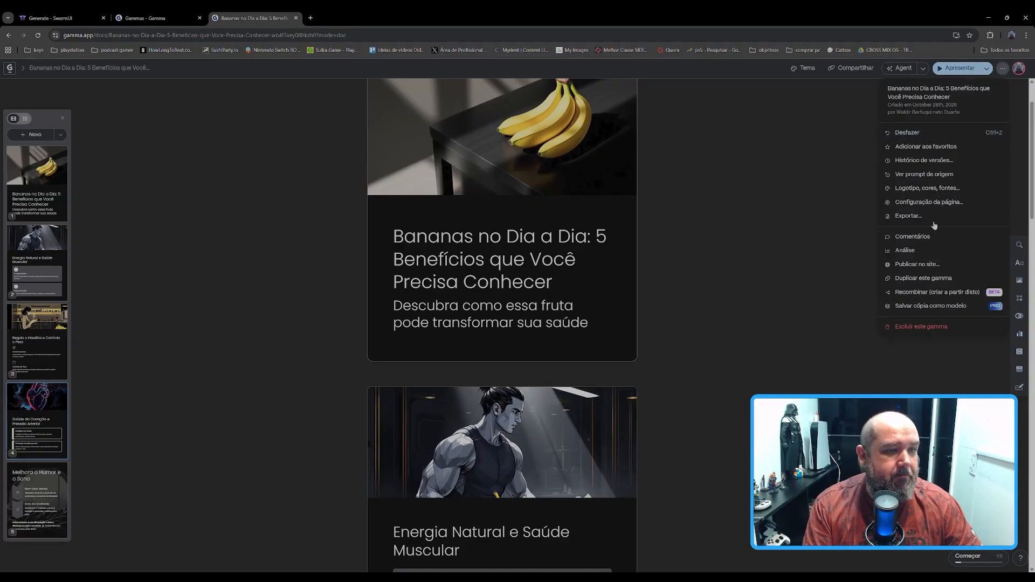
left_click(908, 217)
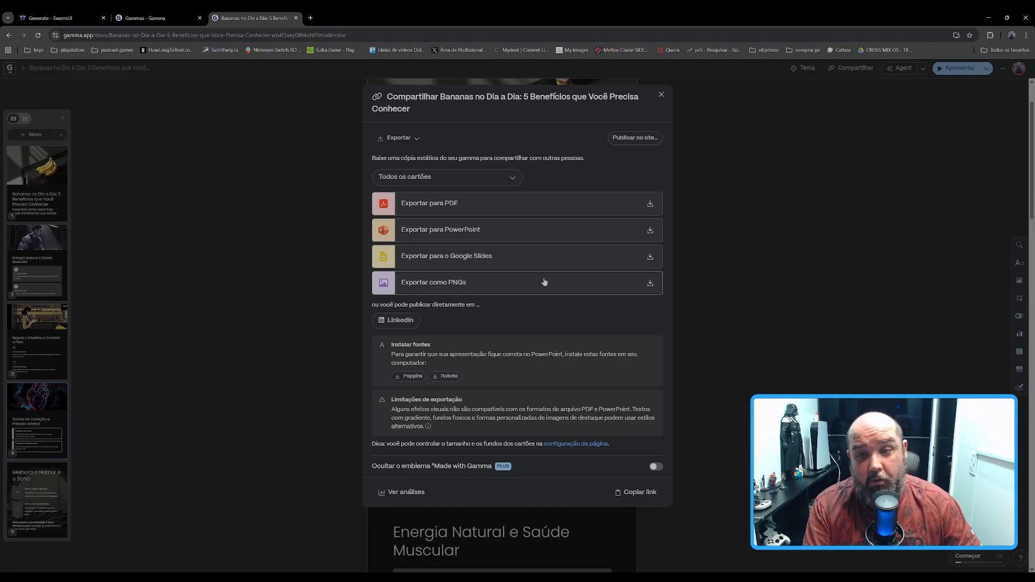
left_click(651, 289)
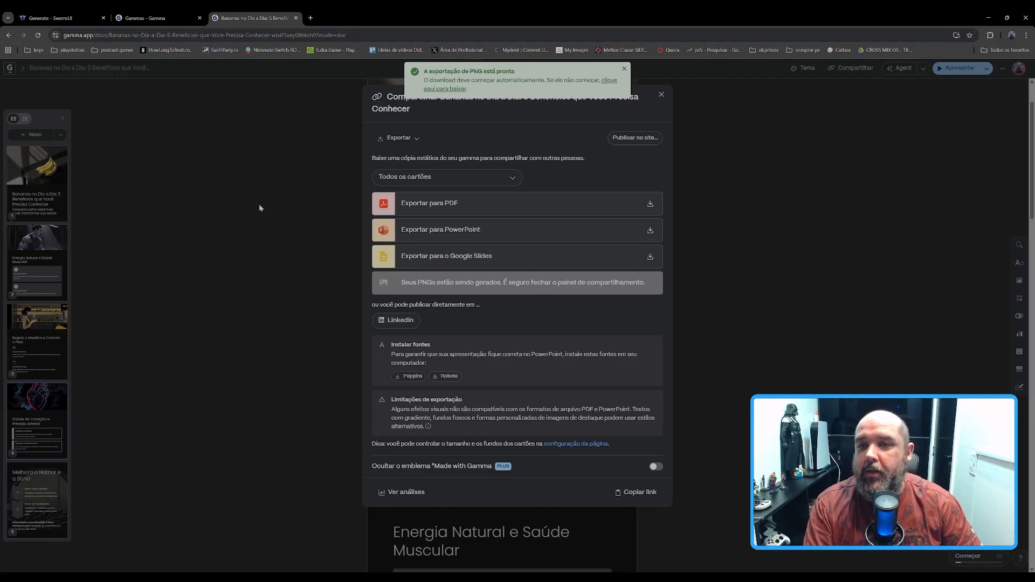
left_click(624, 69)
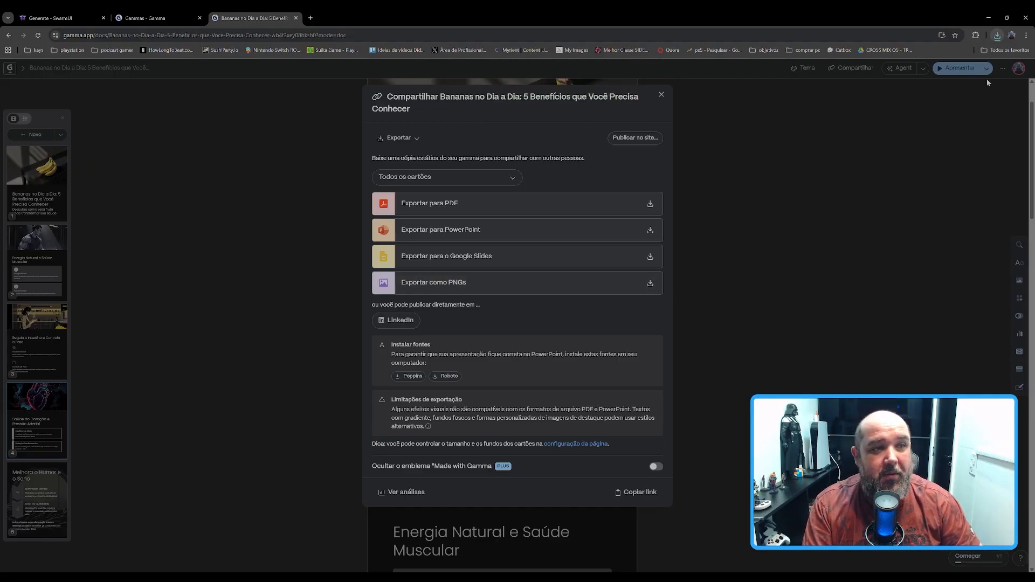
left_click(281, 163)
scroll(253, 233, "up", 2)
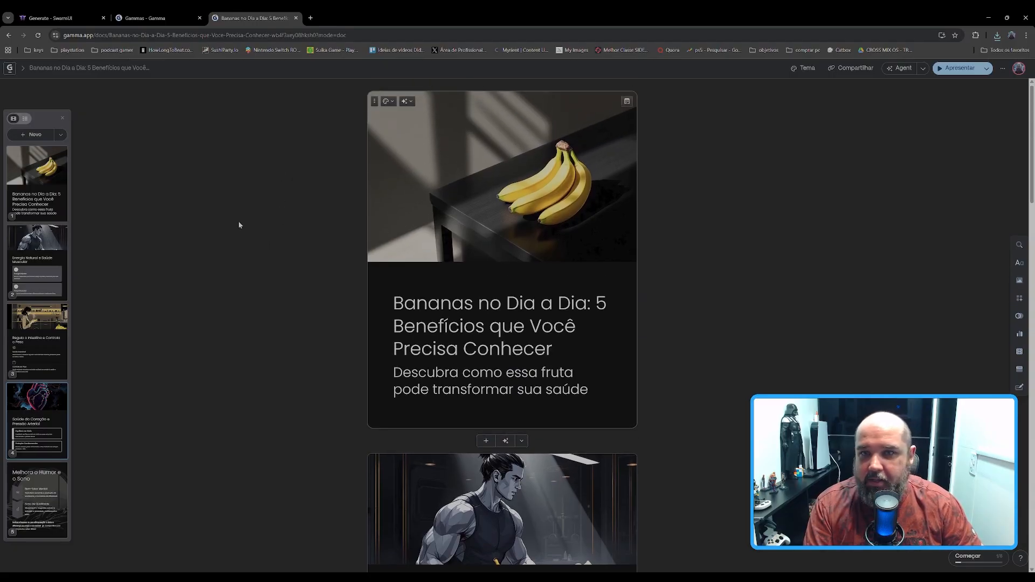
Step: Go back to the gammas overview and start another AI creation generated from a one-line prompt
left_click(10, 68)
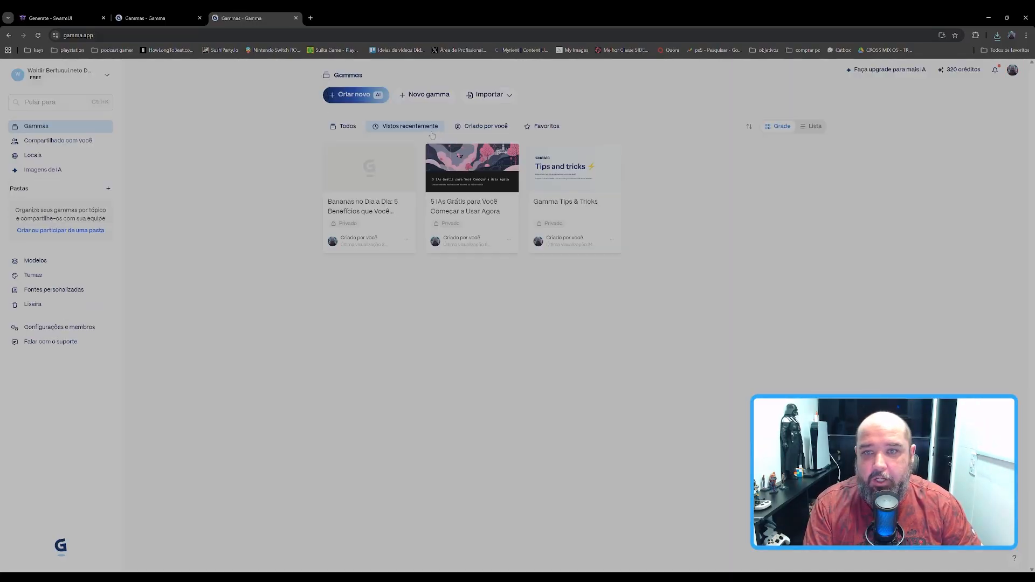
left_click(380, 100)
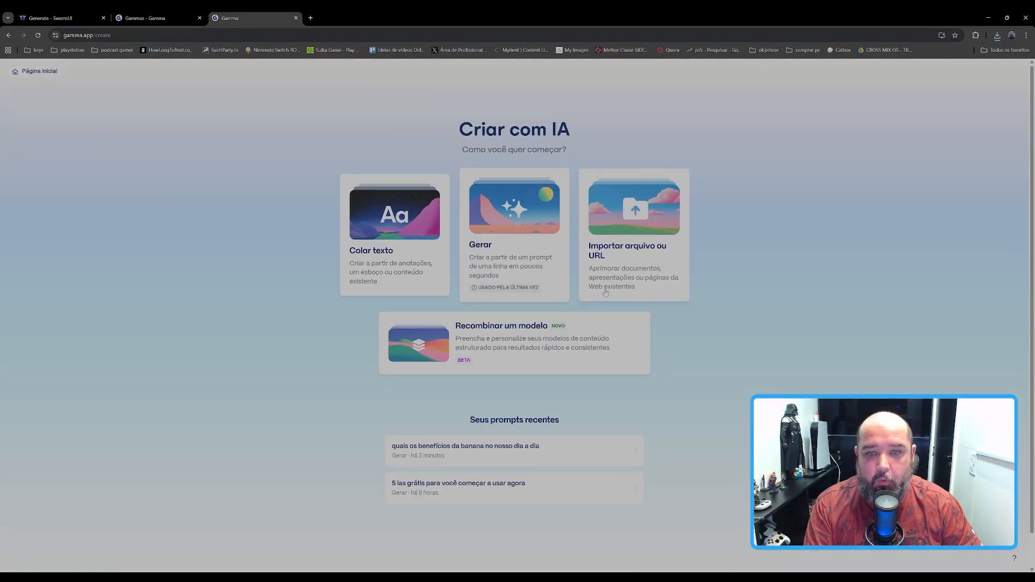
left_click(508, 211)
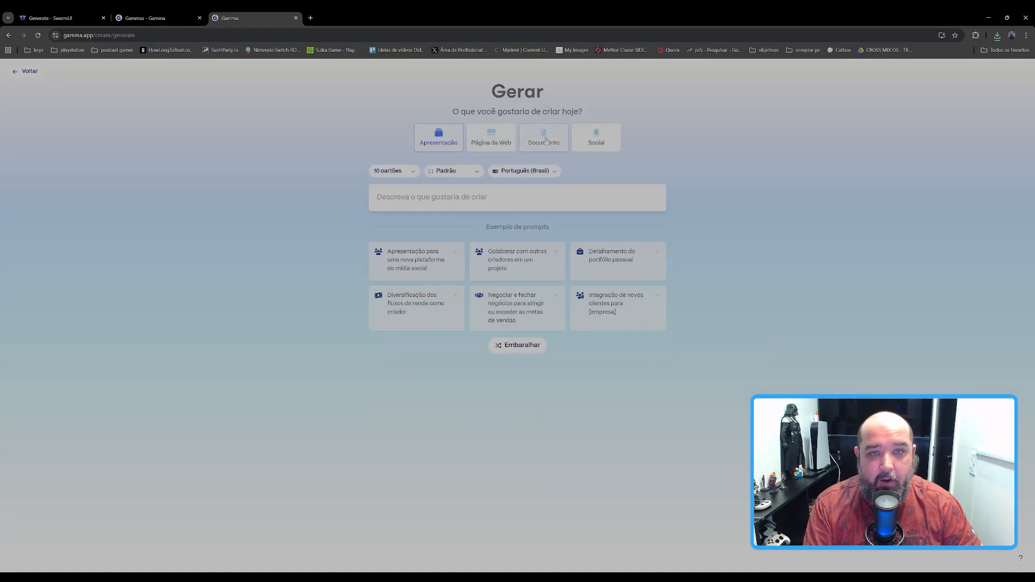
Step: Enter the prompt "falar sobre o macaco ninja, do futuro, que mora no brasil de 2077" and generate the presentation outline
left_click(453, 196)
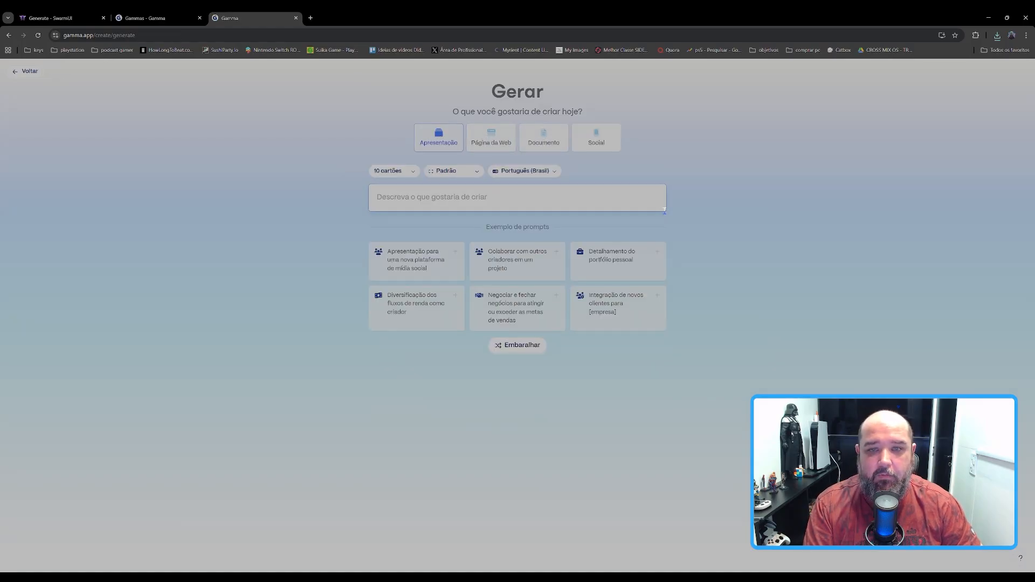
type("sobre")
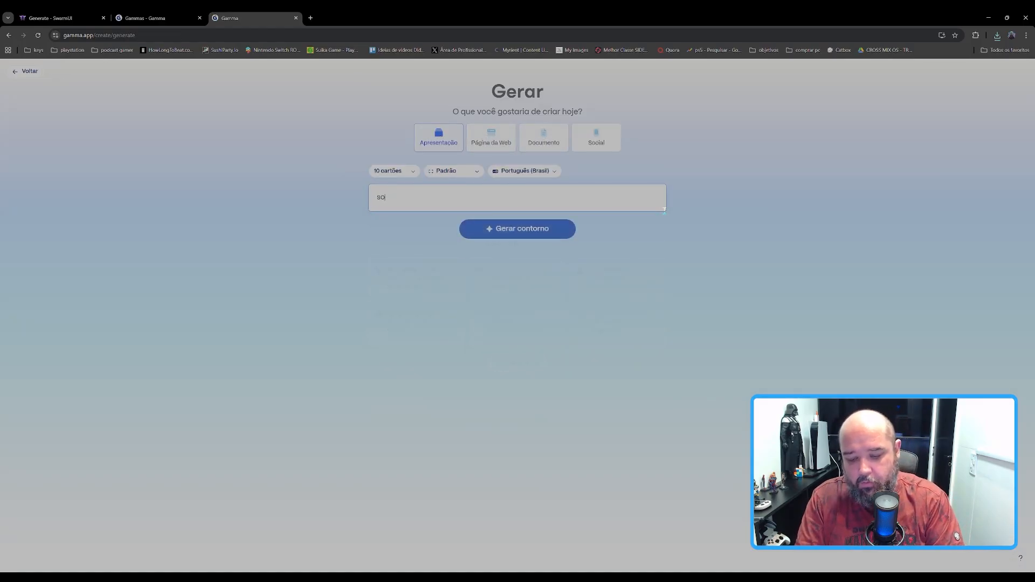
key("BackSpace")
key("BackSpace")
key("BackSpace")
key("BackSpace")
key("BackSpace")
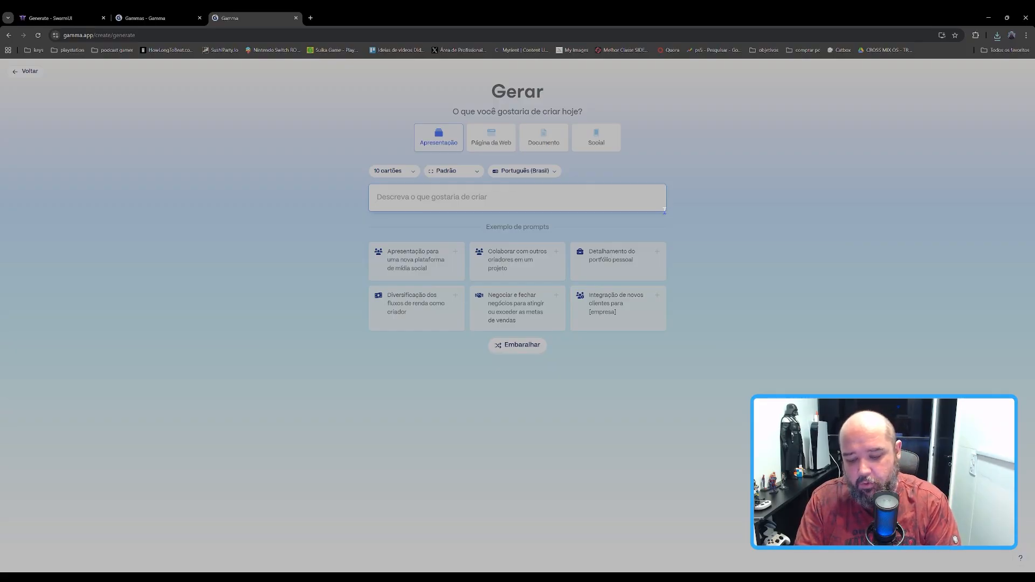
type("falar sobb")
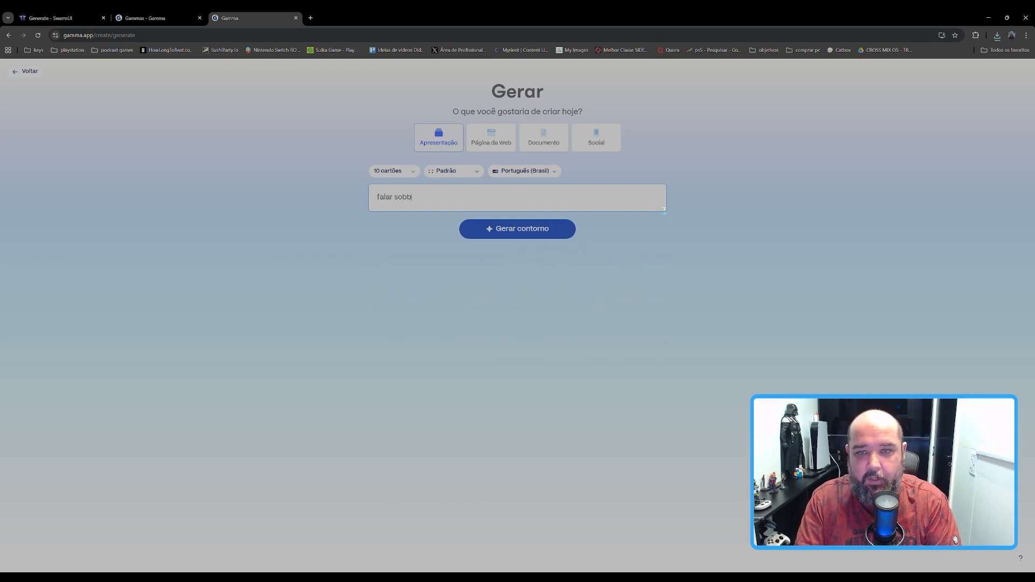
key("BackSpace")
type("re ")
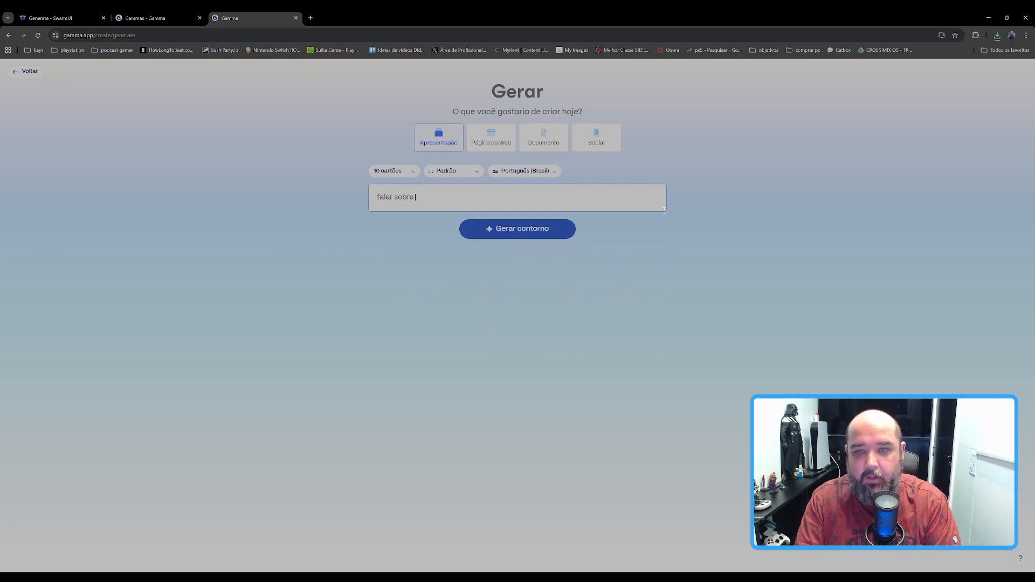
type("o maca")
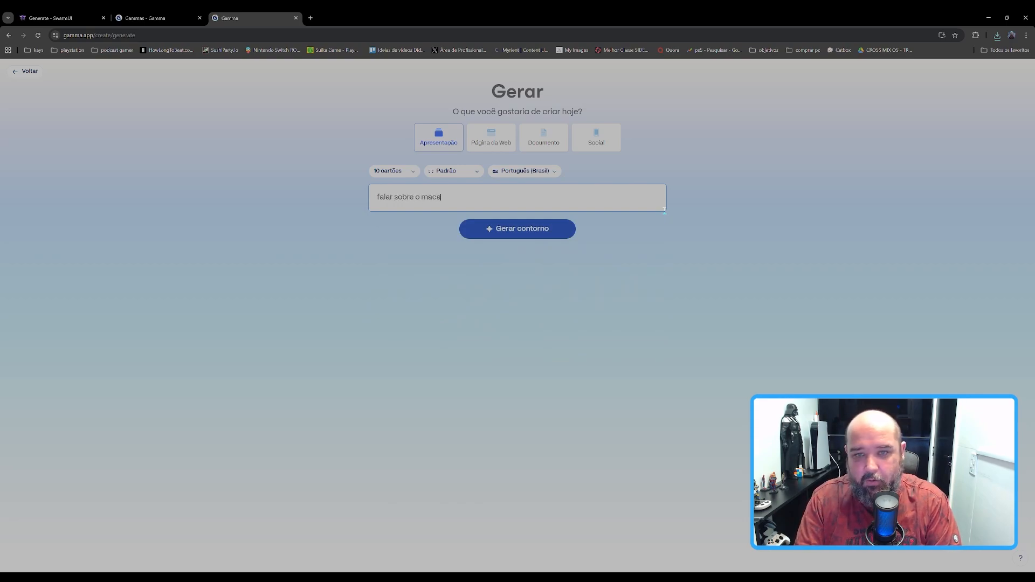
type("co nin")
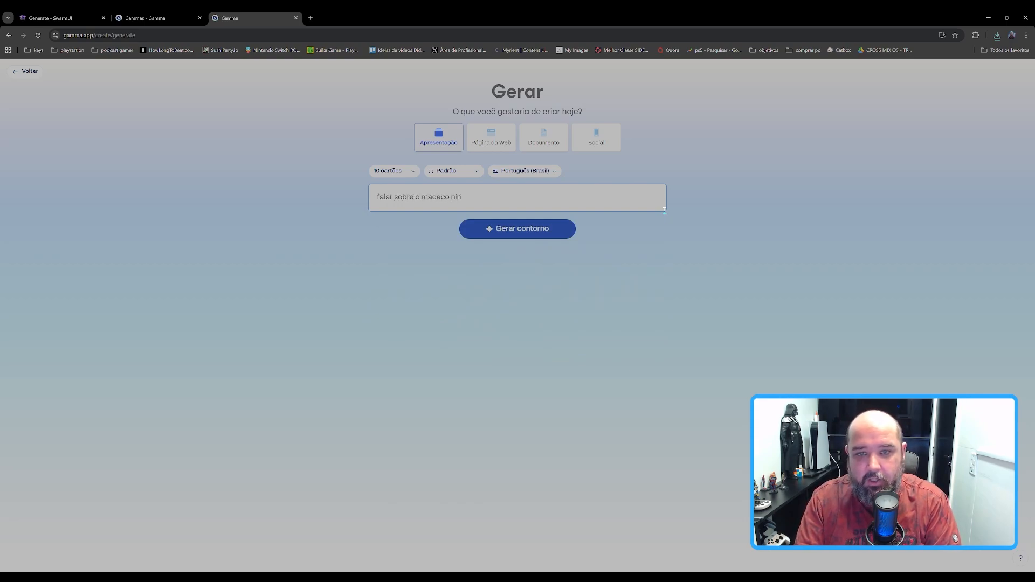
type("ja, do futuro,")
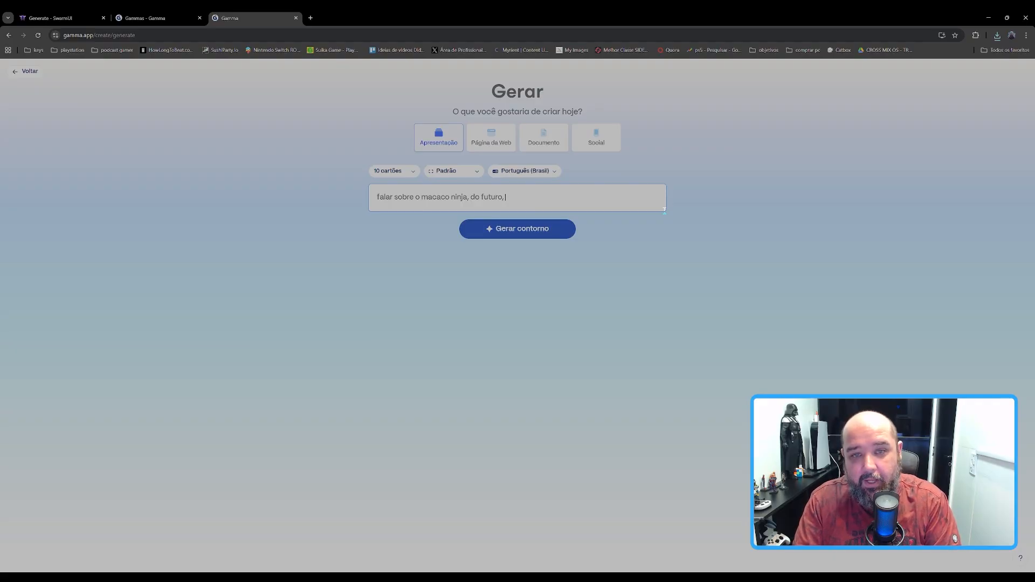
type("que mora no brasil de 2077")
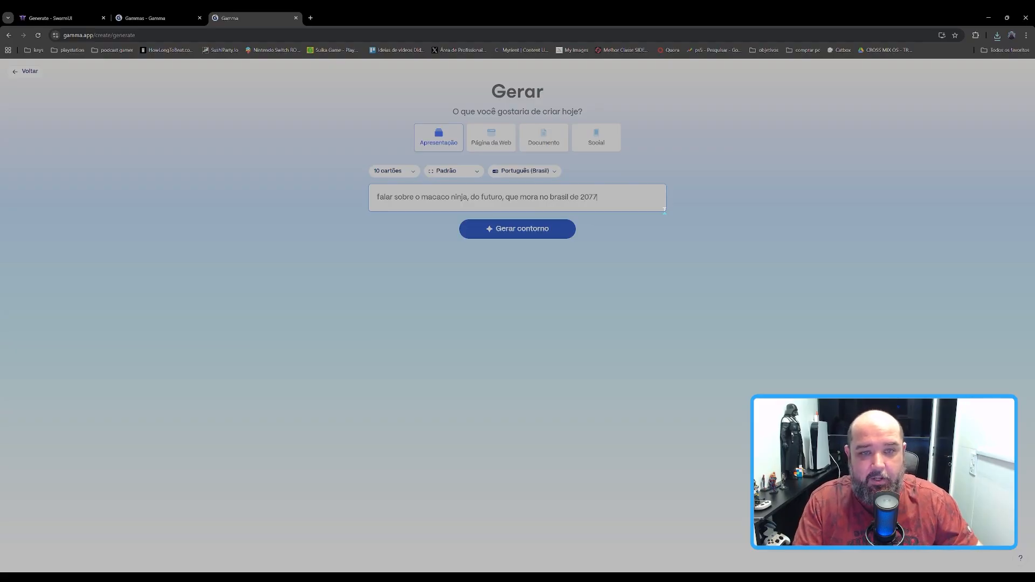
left_click(510, 230)
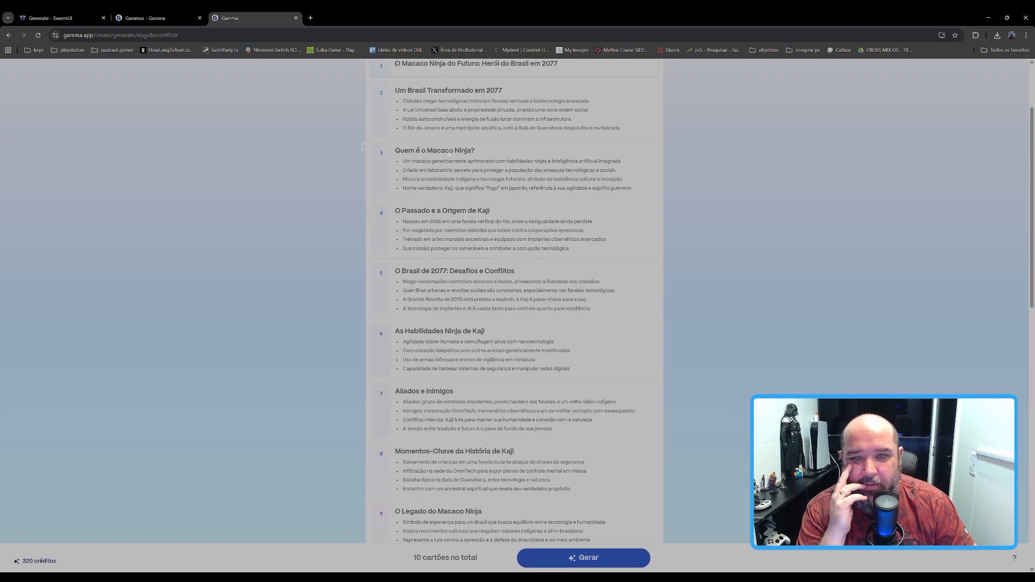
Step: Review the card outline, choose the Atacama theme and set the image art style to line art
scroll(526, 200, "up", 2)
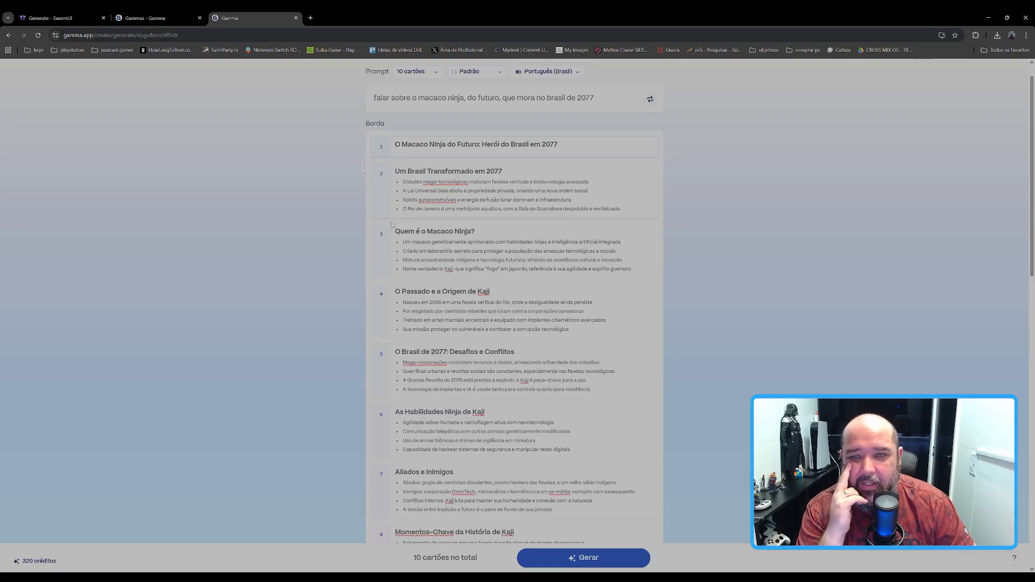
scroll(388, 226, "down", 2)
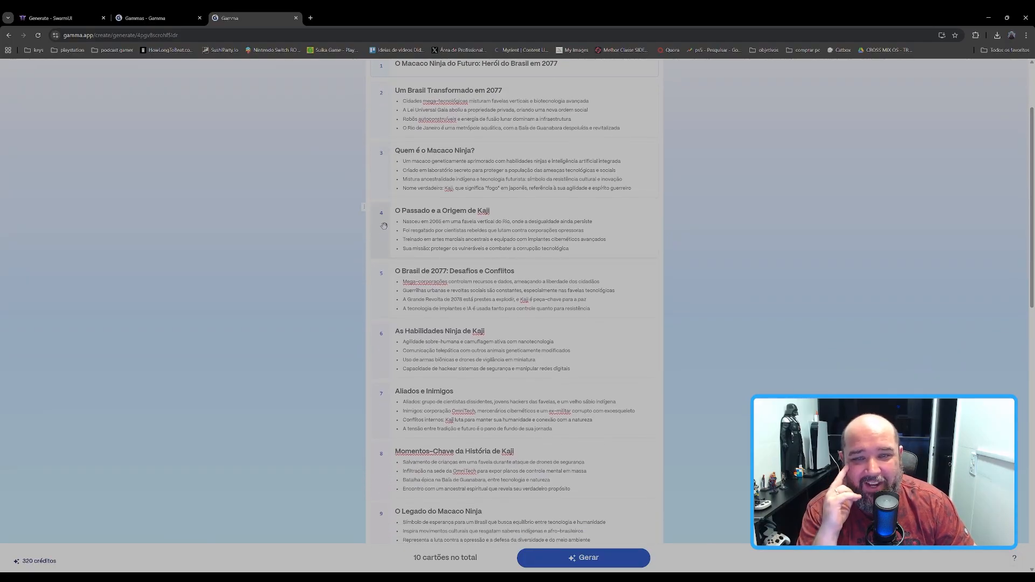
scroll(380, 224, "down", 5)
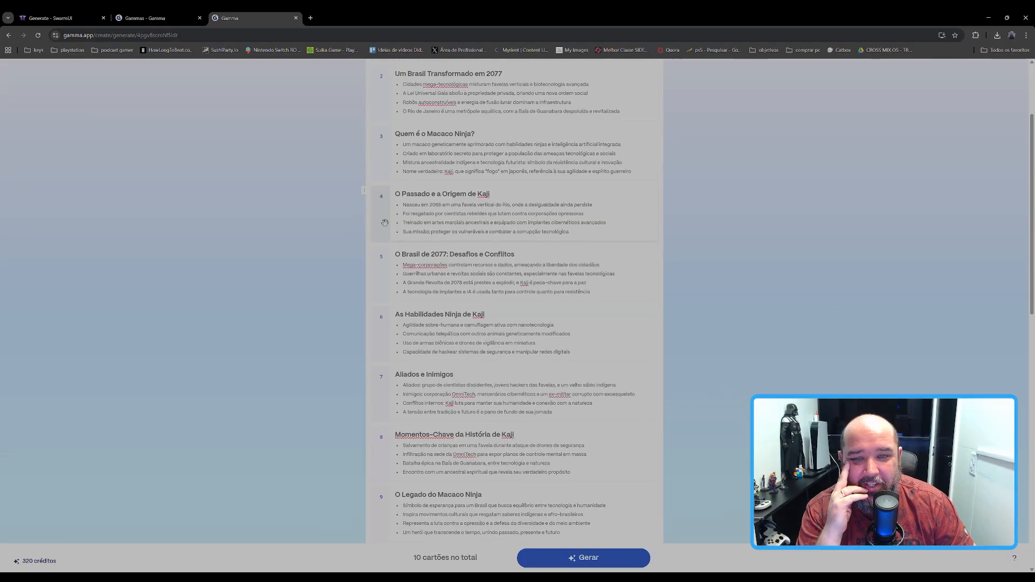
scroll(372, 225, "down", 10)
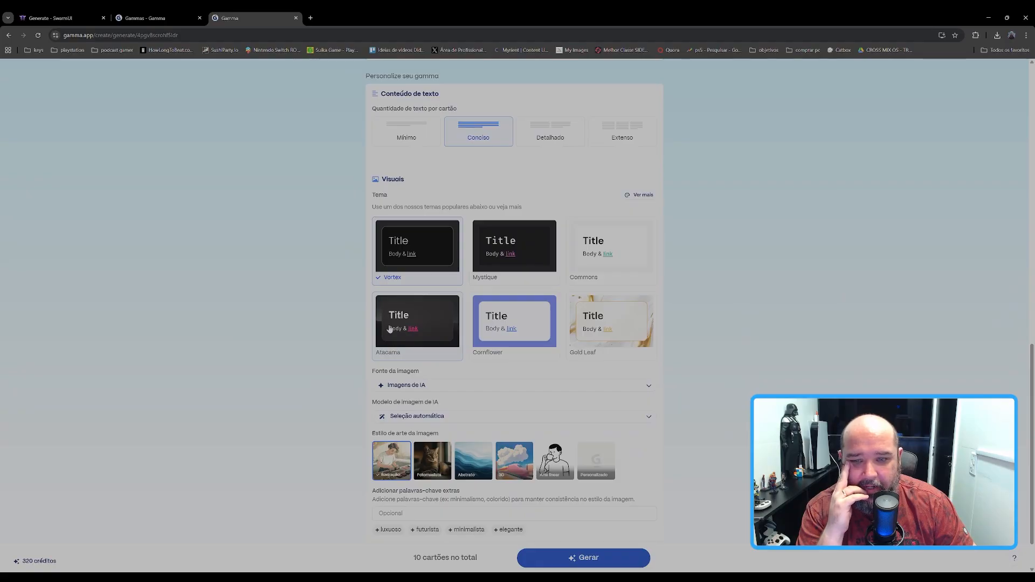
left_click(406, 305)
scroll(406, 306, "down", 2)
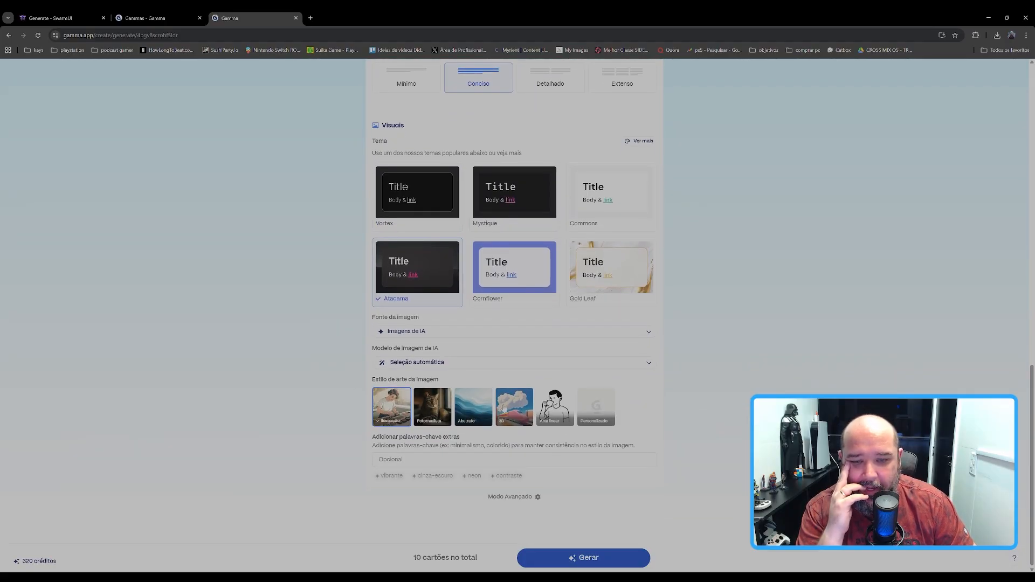
left_click(558, 413)
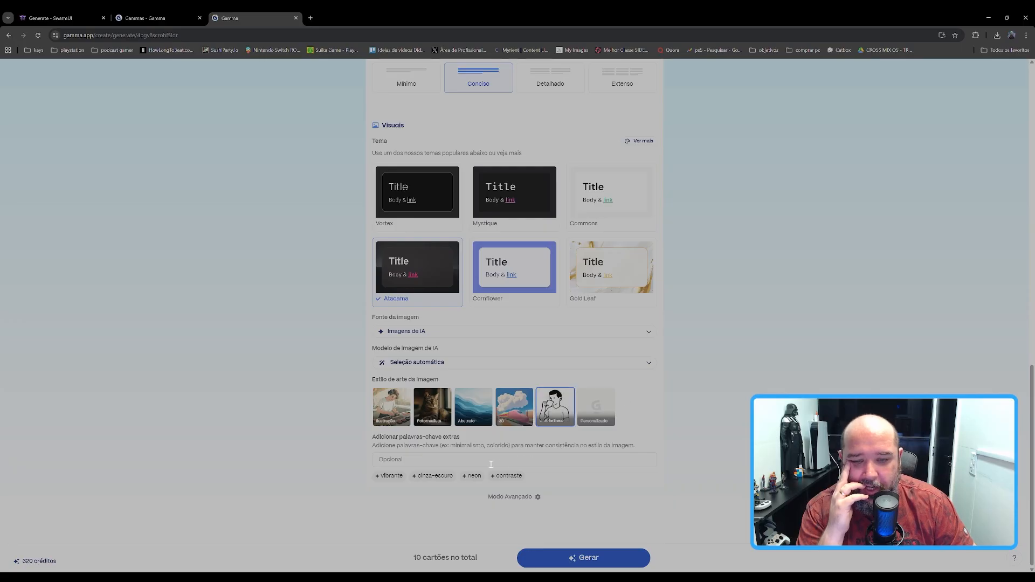
Step: Add the suggested image keywords "vibrante, neon, contraste" and generate the ten-card presentation
left_click(389, 475)
left_click(427, 477)
left_click(469, 477)
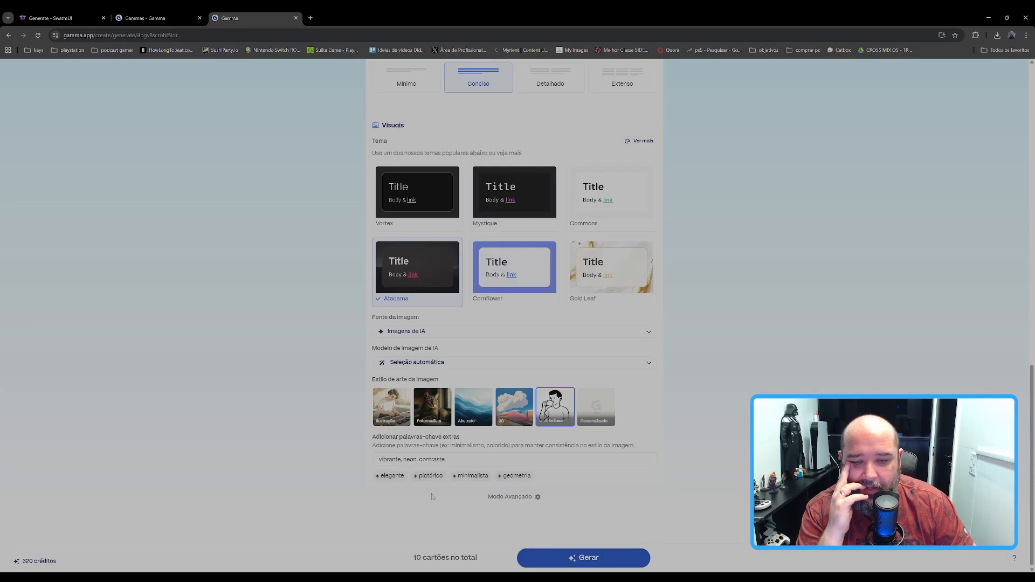
left_click(582, 561)
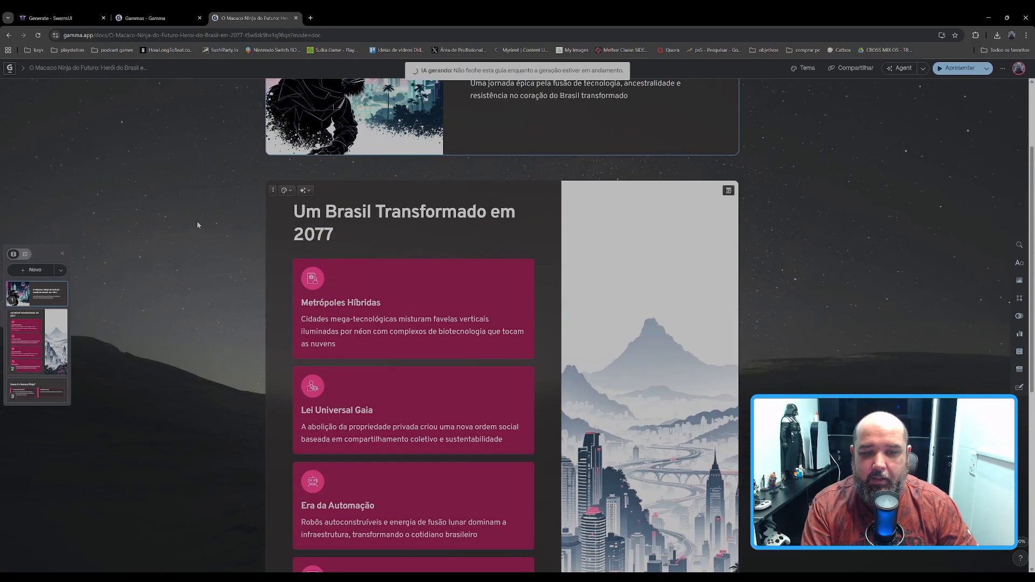
Step: Examine the first five generated cards, from the title card to "O Brasil de 2077: Desafios e Conflitos"
scroll(196, 221, "up", 5)
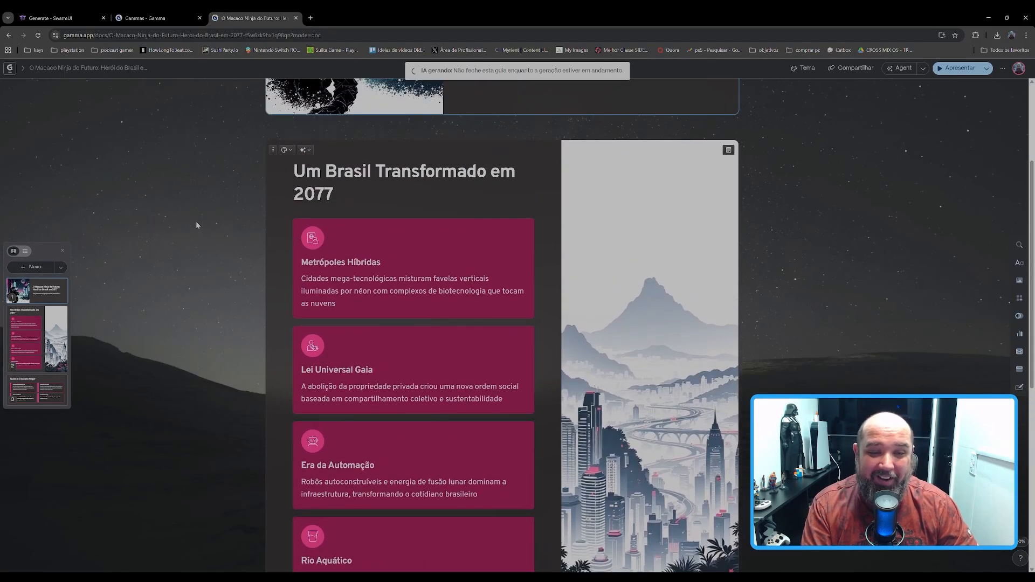
scroll(195, 226, "down", 5)
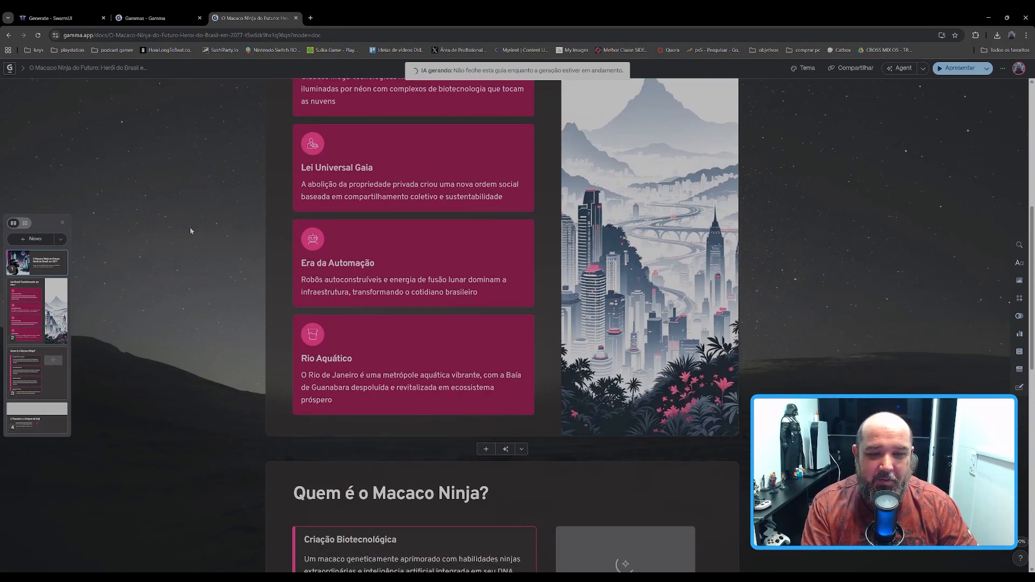
scroll(190, 230, "up", 4)
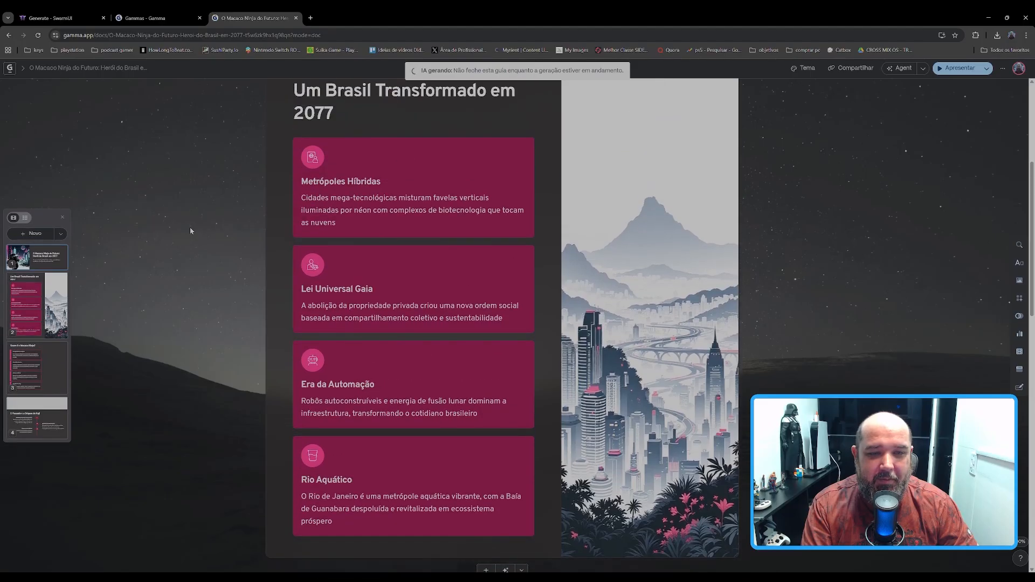
scroll(190, 231, "up", 4)
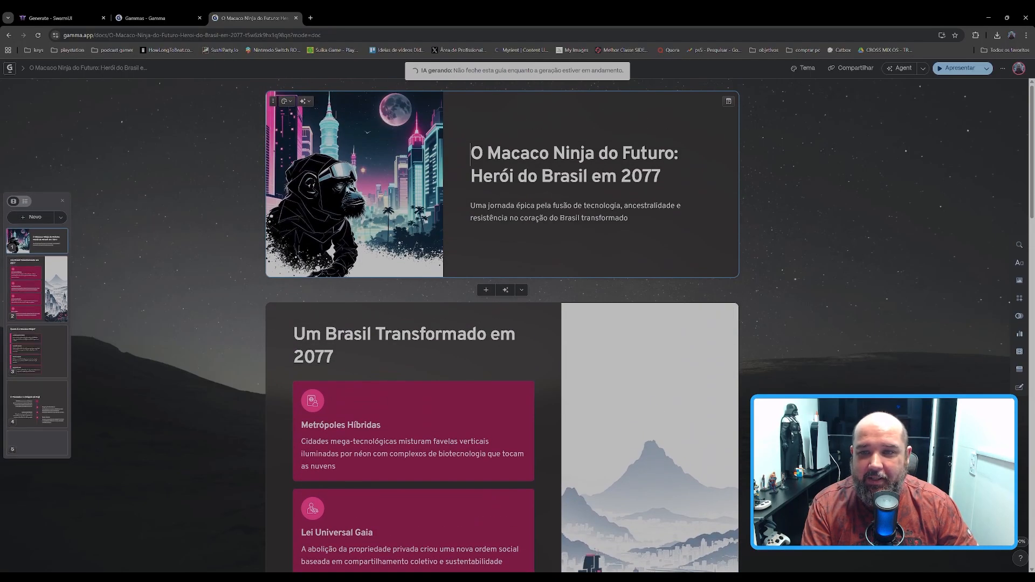
scroll(250, 202, "down", 12)
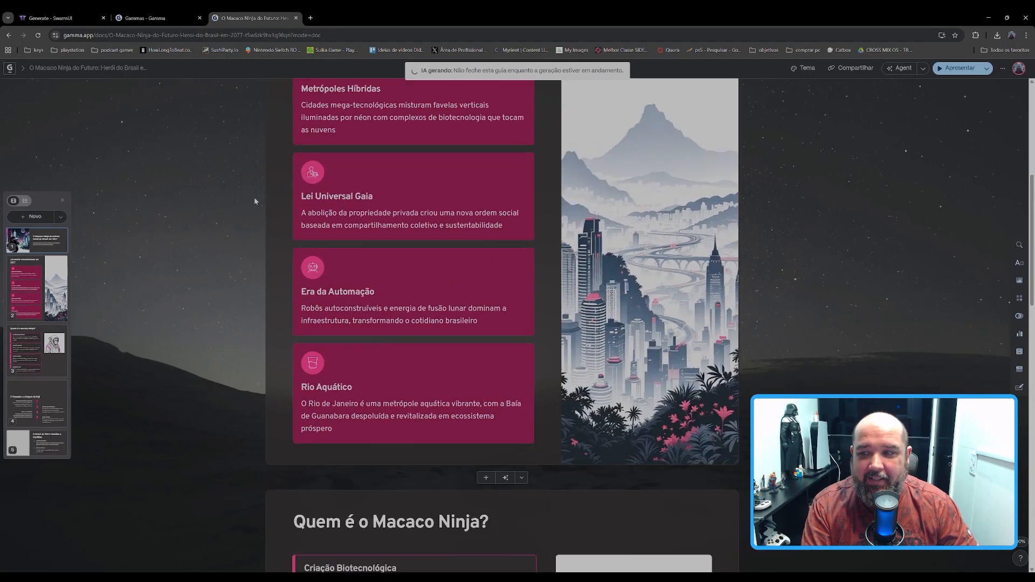
scroll(251, 201, "down", 3)
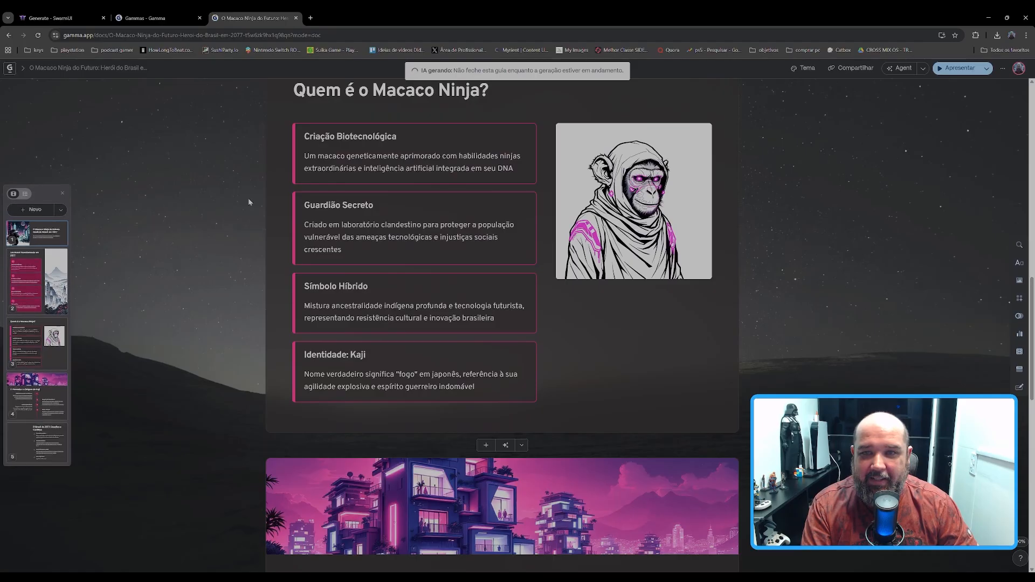
scroll(249, 202, "down", 4)
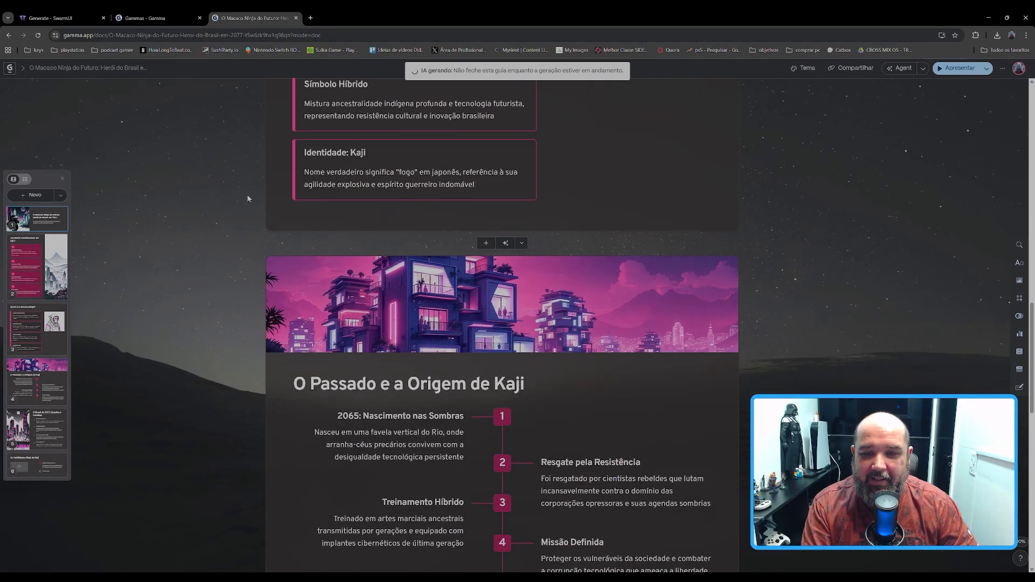
scroll(248, 198, "down", 8)
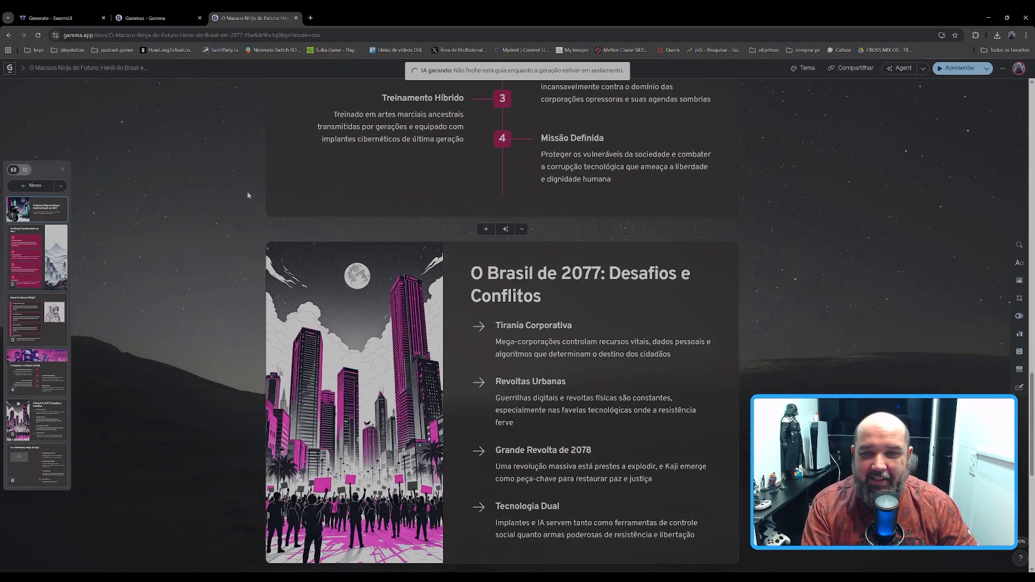
Step: Examine the images and text from the "O Passado e a Origem de Kaji" card through the closing card "O Futuro Está em Nossas Mãos"
scroll(247, 193, "up", 4)
scroll(244, 194, "up", 5)
scroll(248, 227, "down", 2)
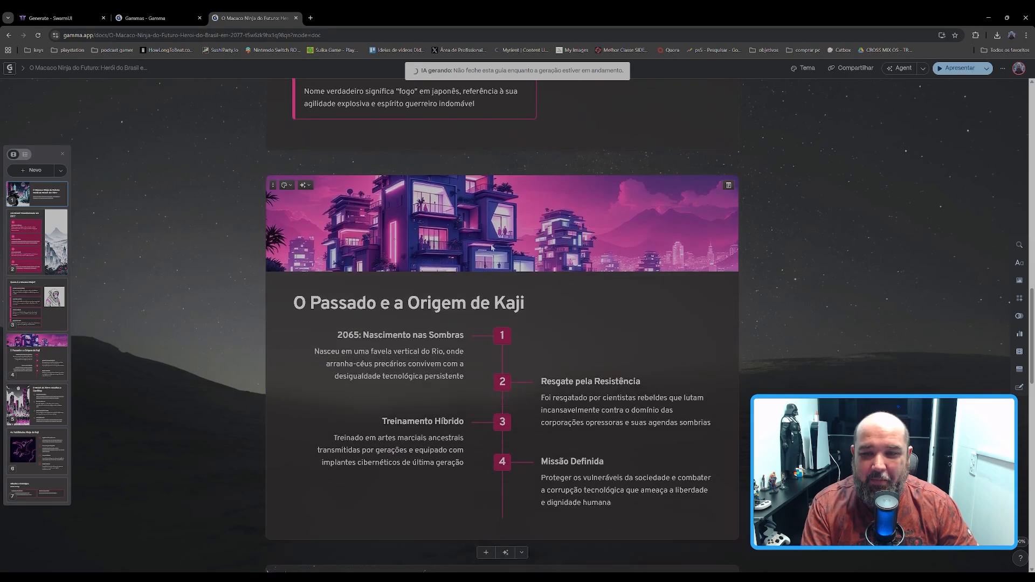
scroll(244, 248, "down", 6)
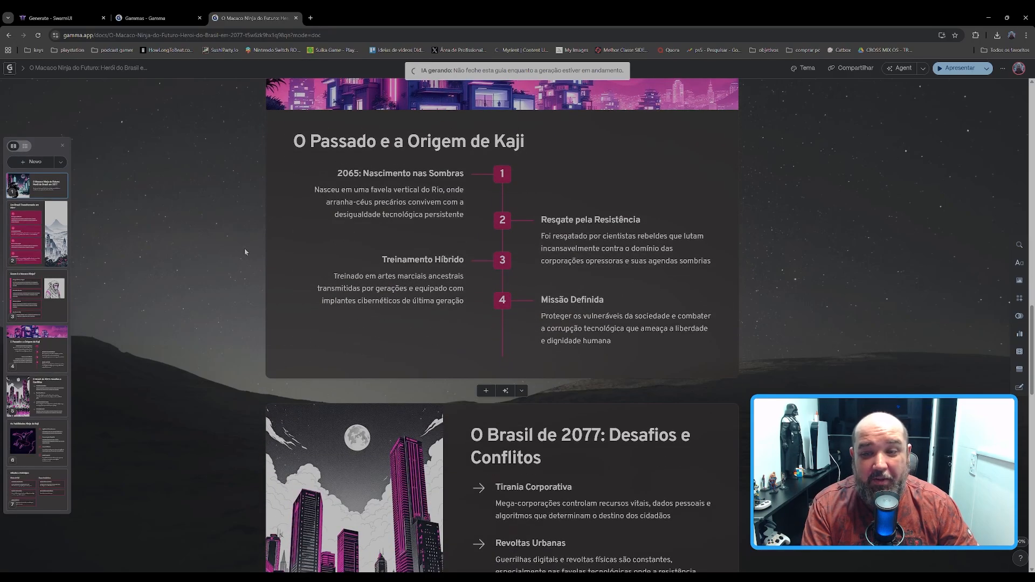
scroll(229, 260, "down", 2)
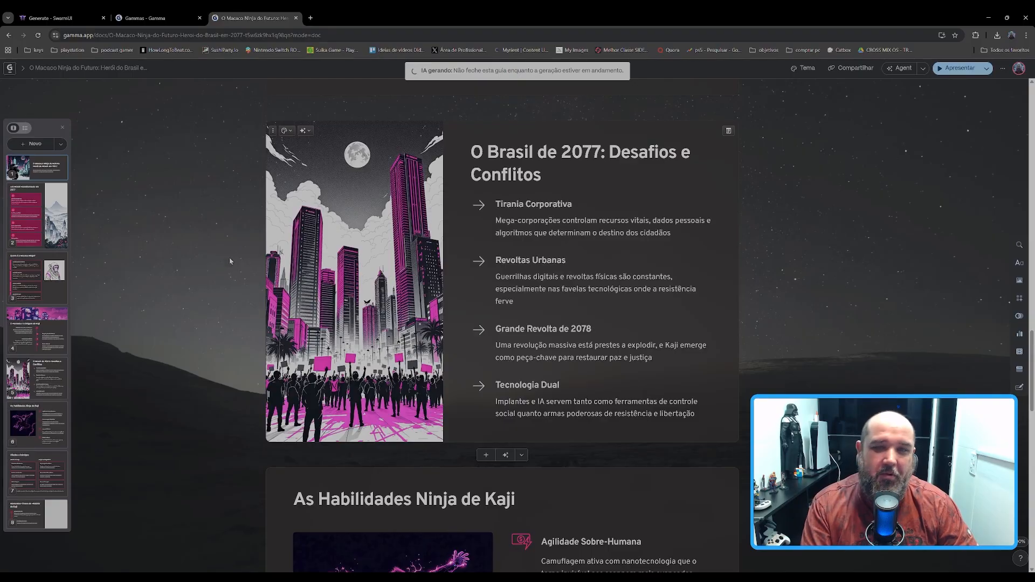
scroll(224, 277, "down", 4)
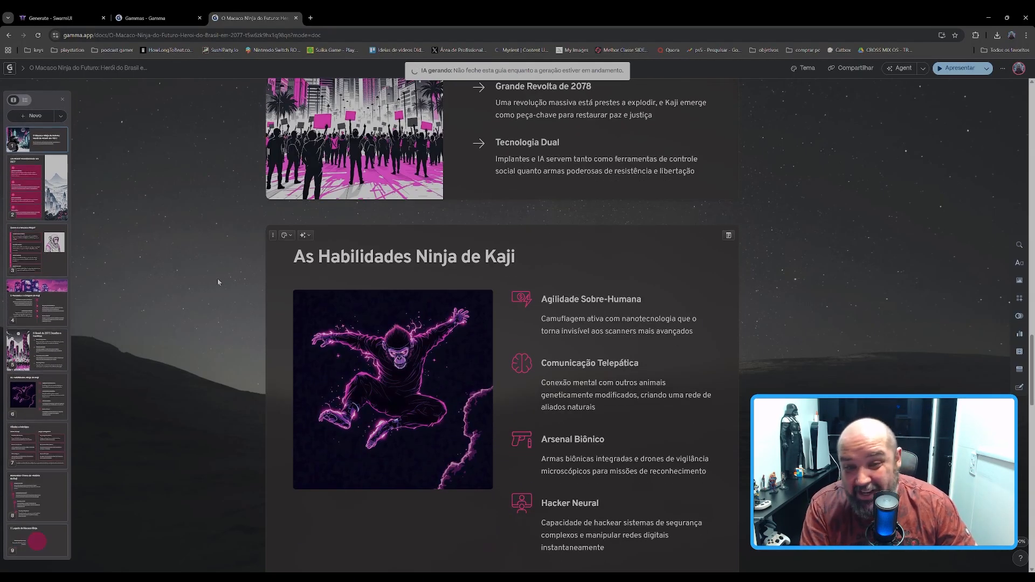
scroll(218, 282, "down", 7)
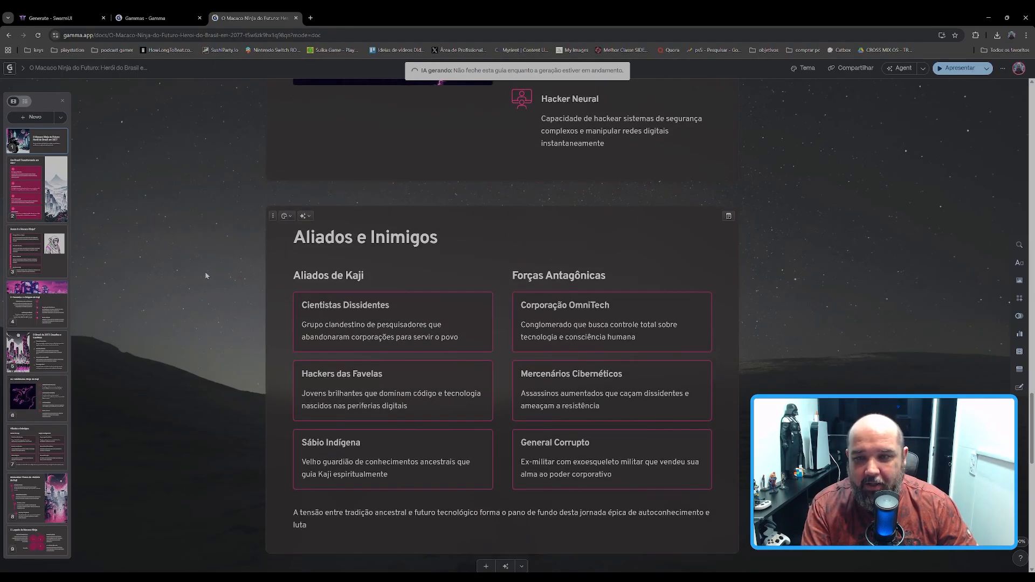
scroll(206, 275, "down", 8)
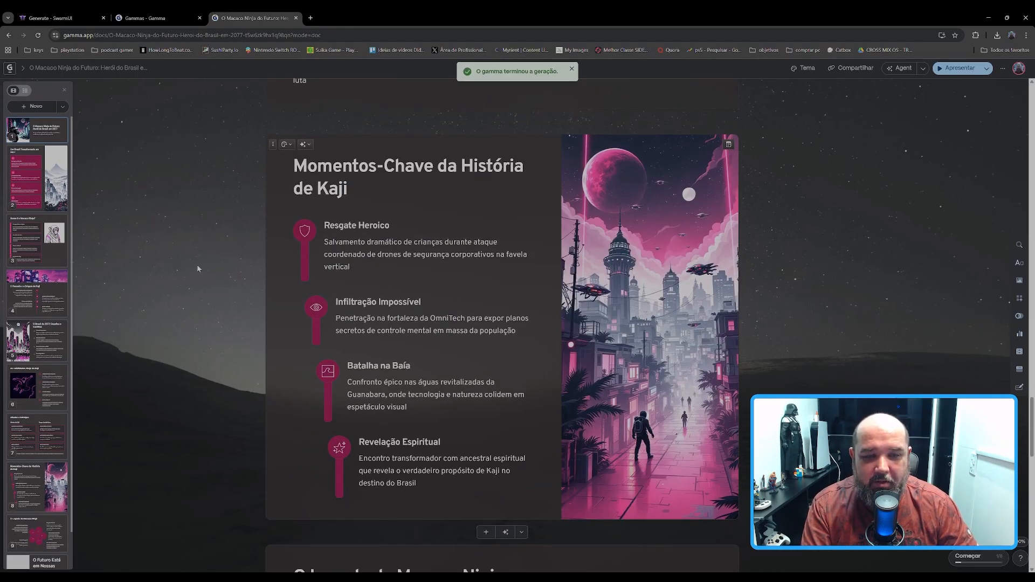
scroll(197, 268, "down", 7)
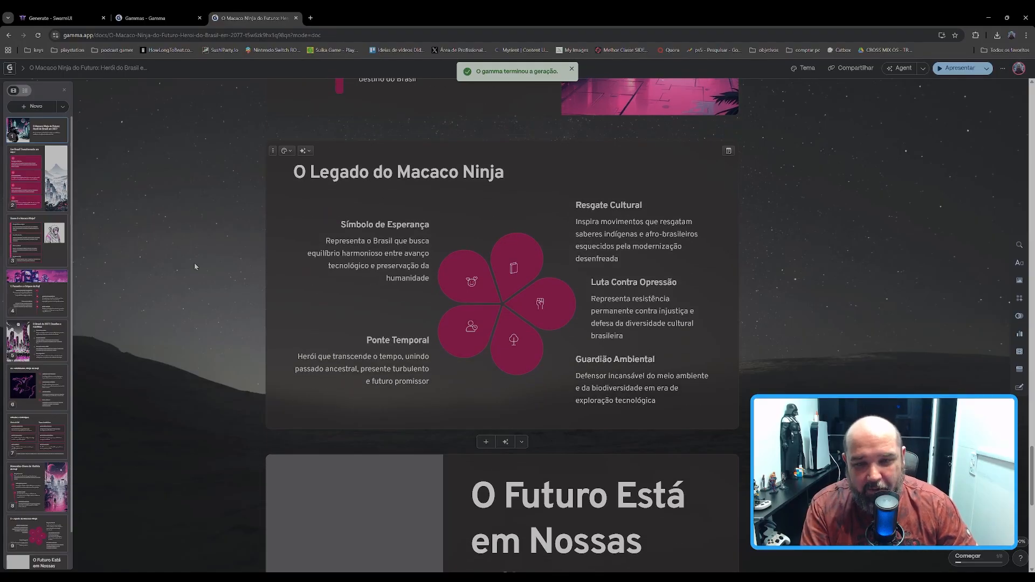
scroll(193, 264, "down", 7)
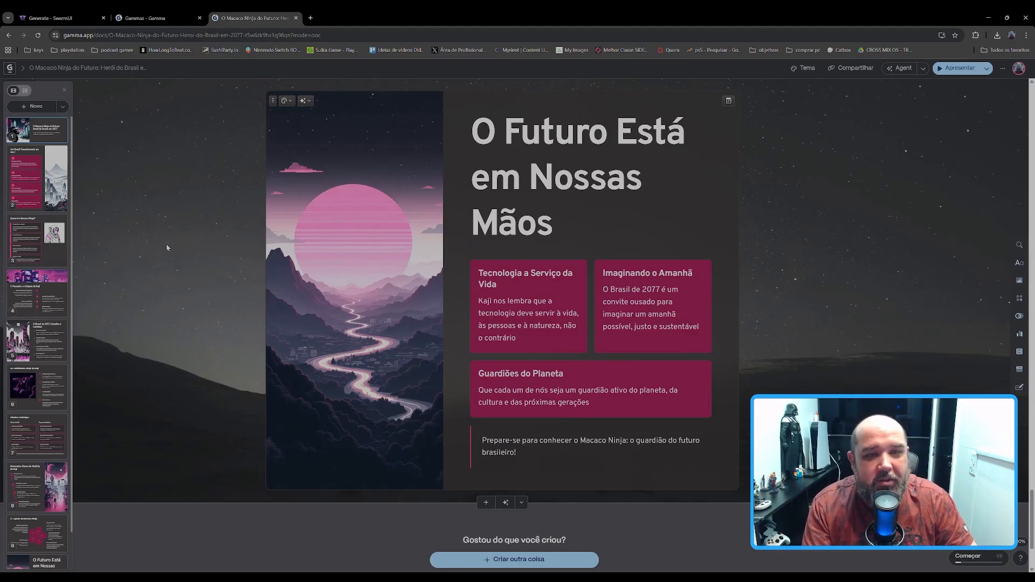
scroll(422, 368, "down", 1)
Step: Look back over the ninja monkey cards and return to the gammas overview in the other browser tab
scroll(435, 360, "up", 7)
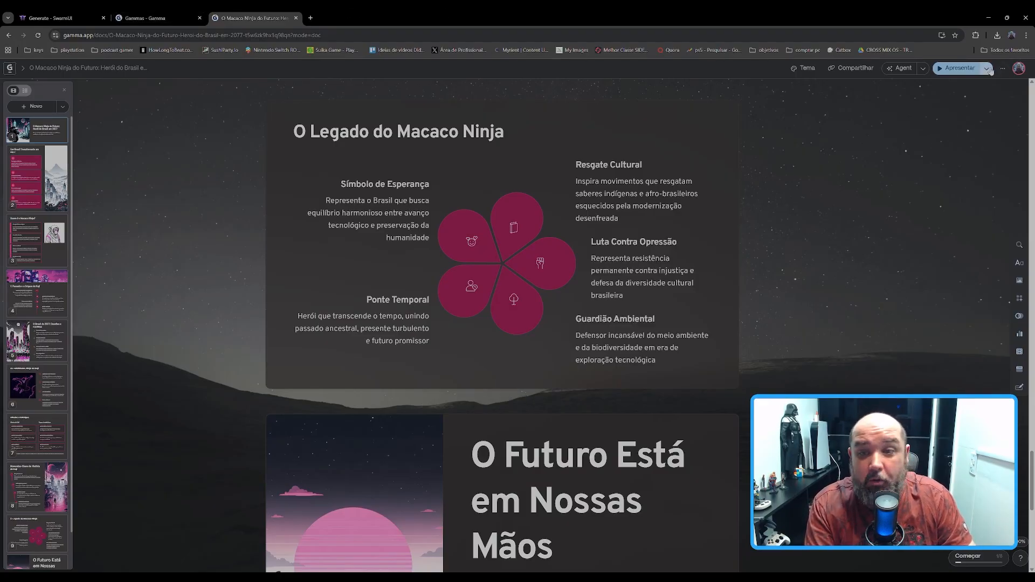
scroll(505, 261, "up", 15)
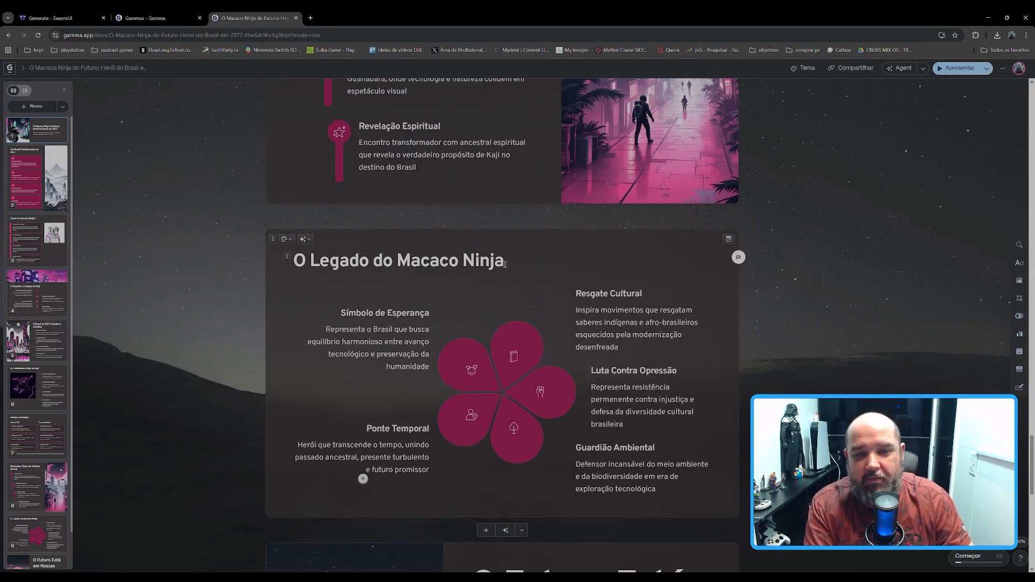
scroll(505, 260, "up", 10)
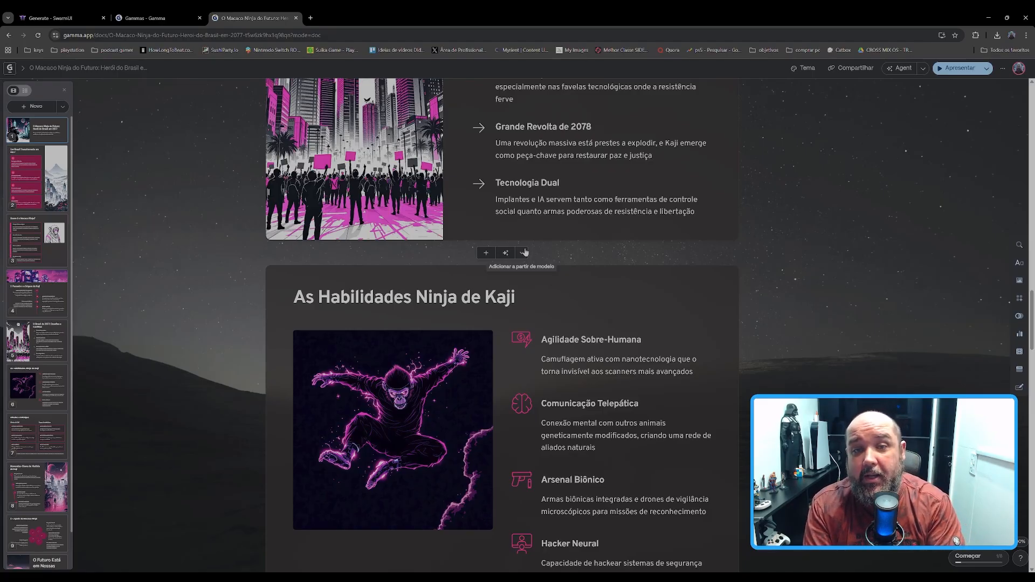
scroll(547, 329, "up", 7)
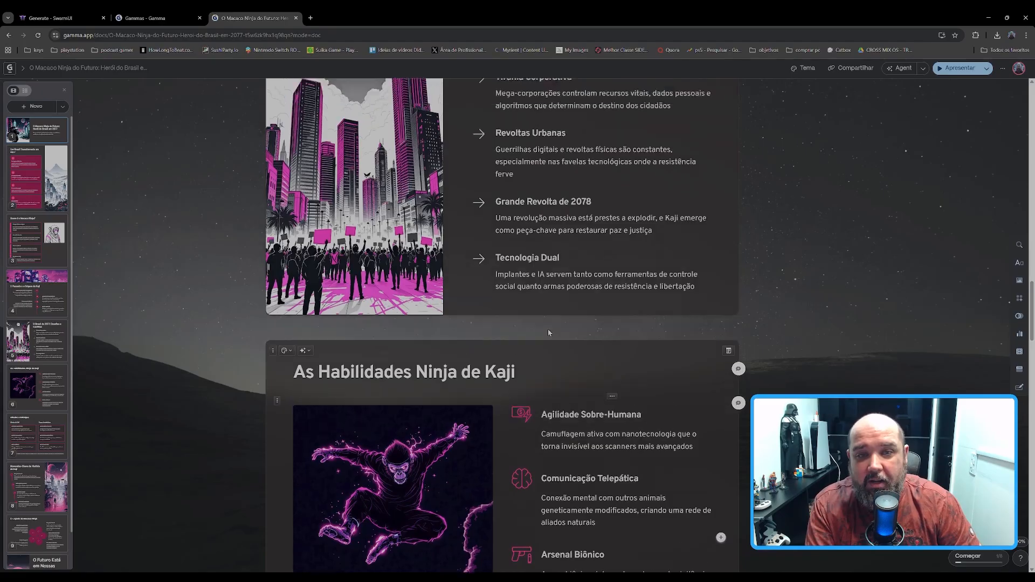
scroll(549, 325, "up", 6)
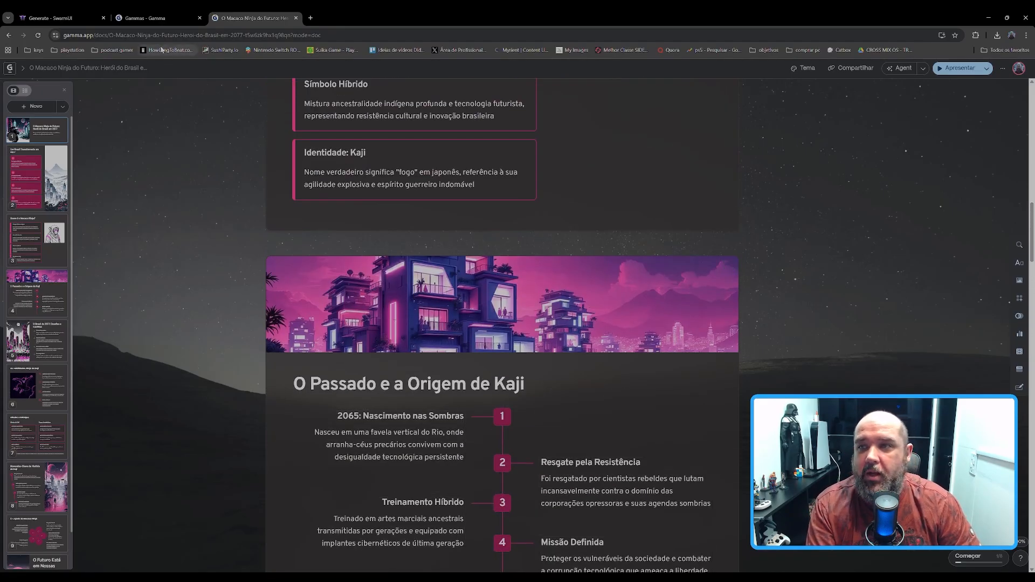
left_click(188, 16)
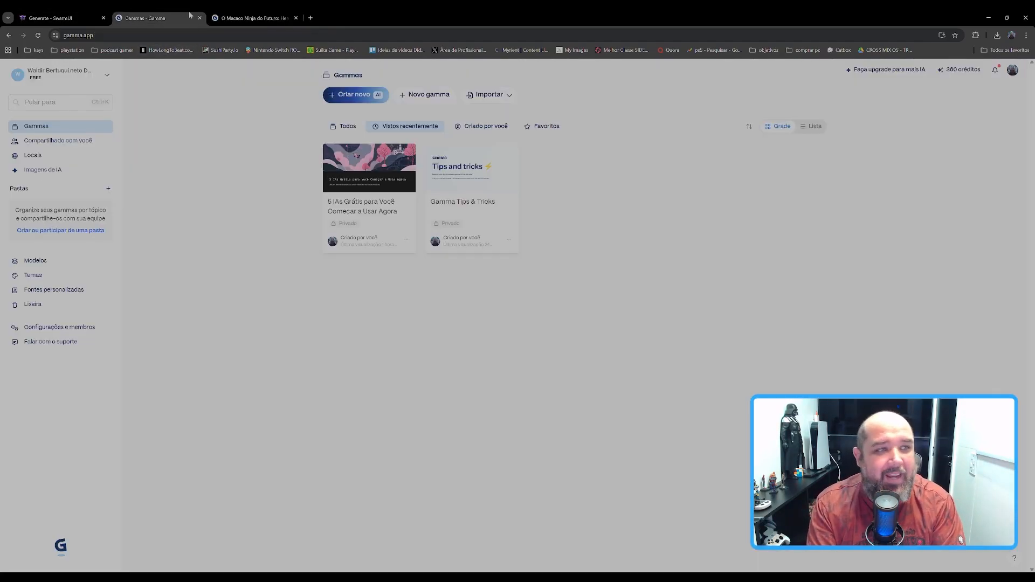